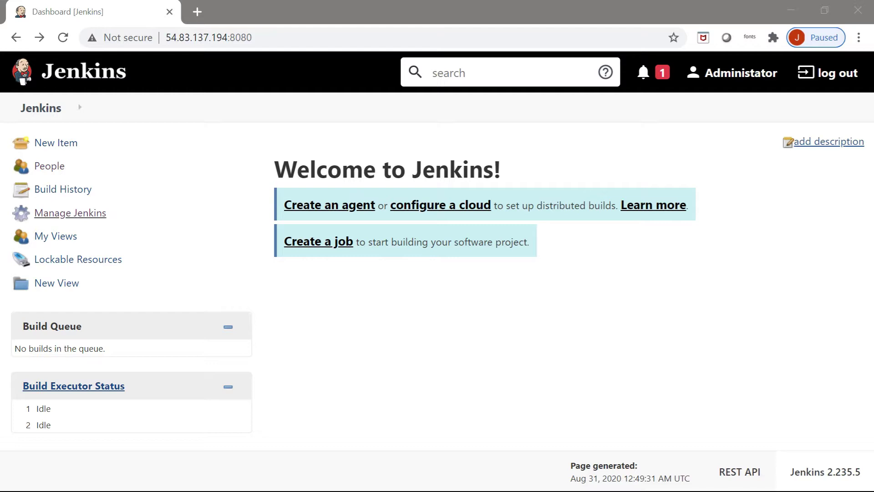
Step: Open Manage Jenkins, scroll down to the Security section and go to the user list
left_click(98, 213)
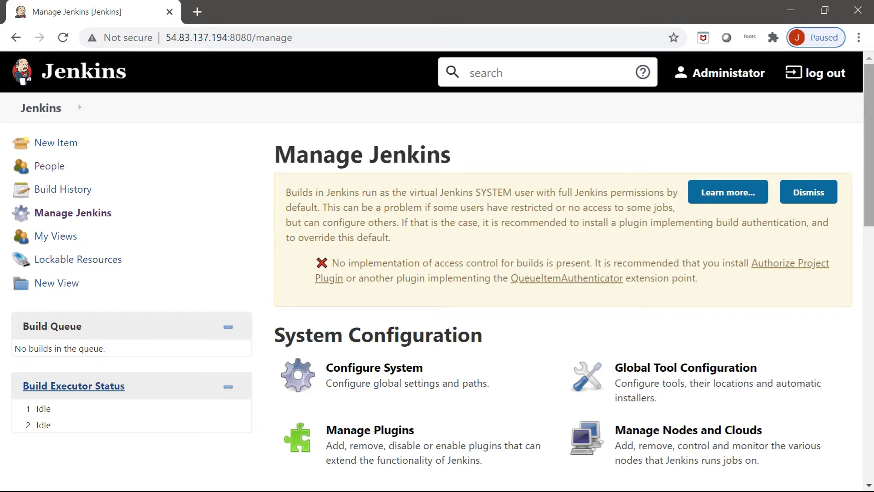
scroll(869, 145, "down", 3)
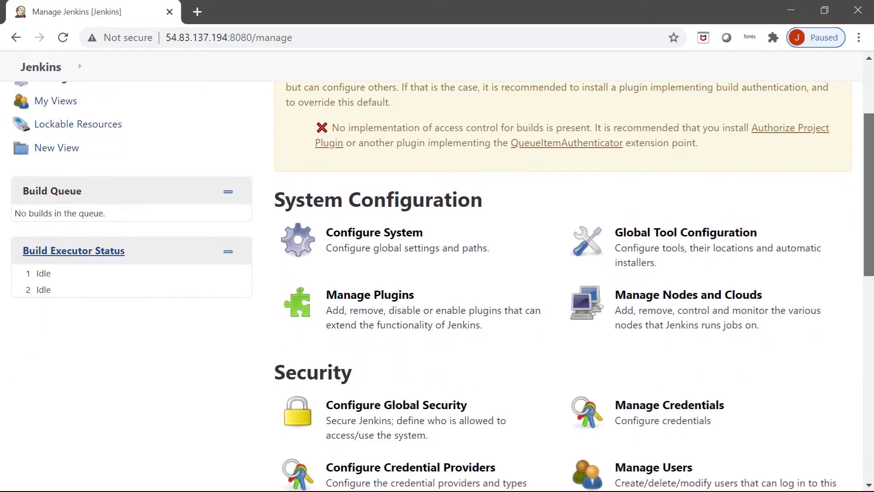
scroll(565, 287, "down", 2)
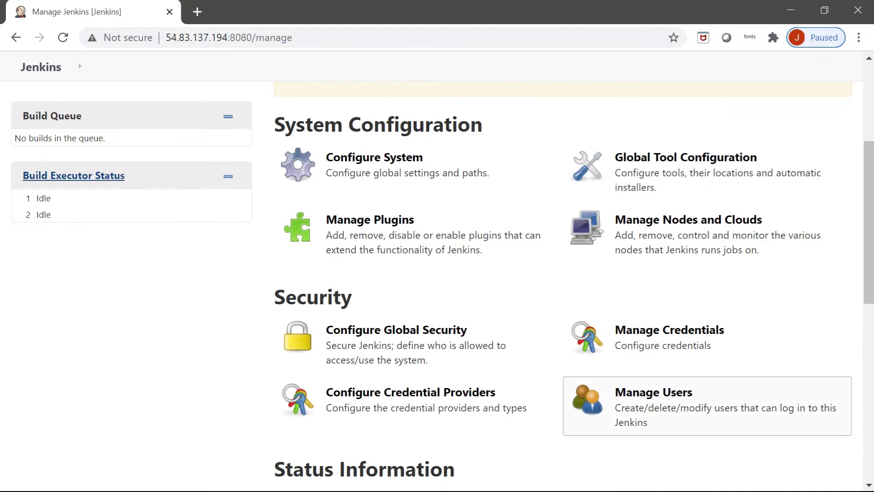
left_click(653, 393)
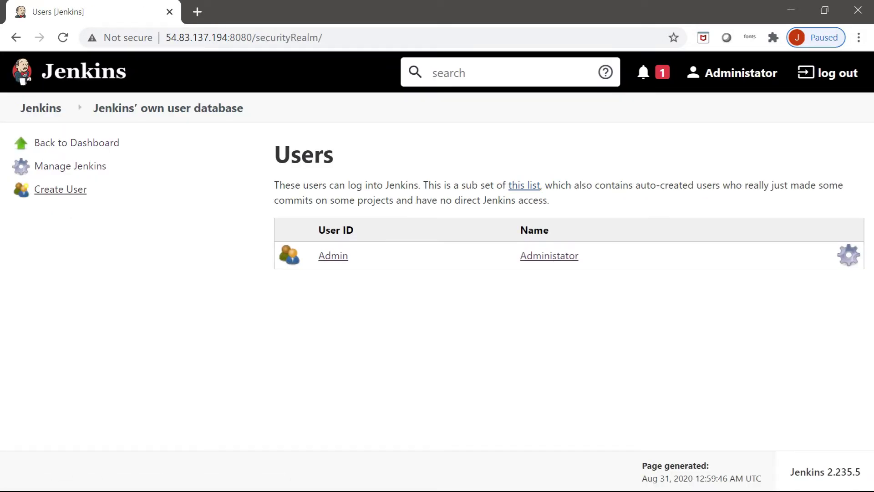
Step: Create user1 with a password, full name and e-mail, then return to Manage Jenkins
left_click(78, 190)
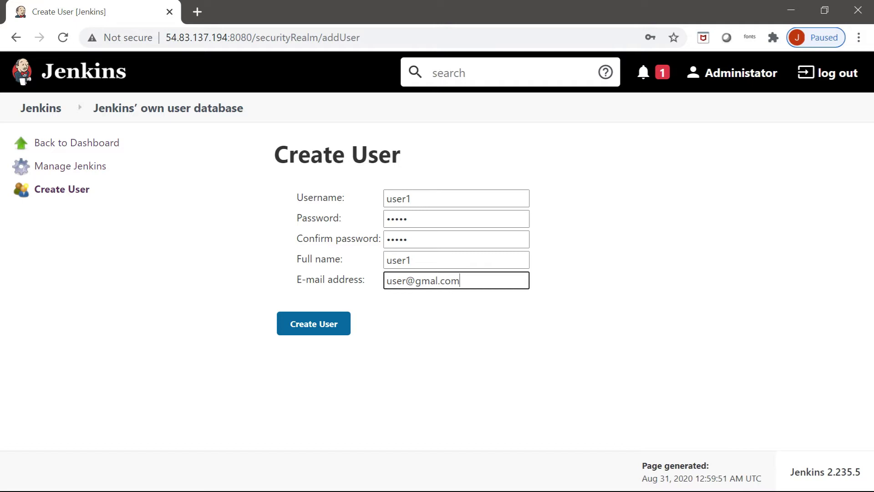
left_click(314, 324)
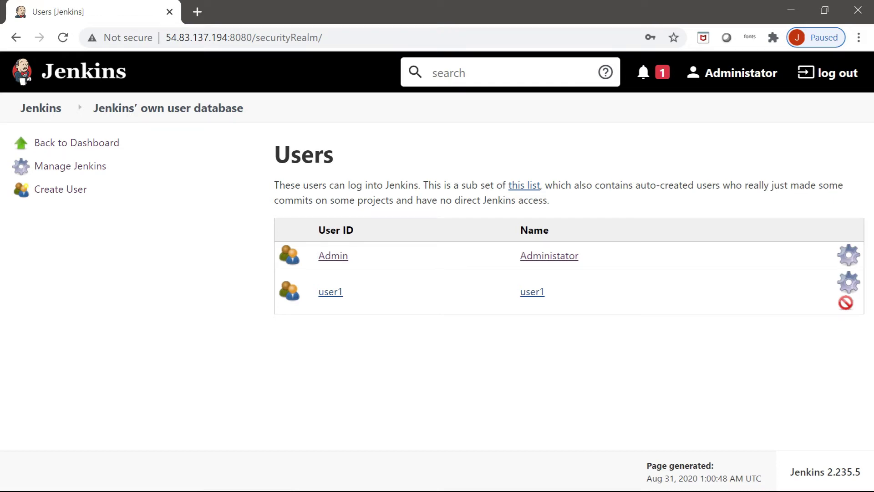
left_click(70, 166)
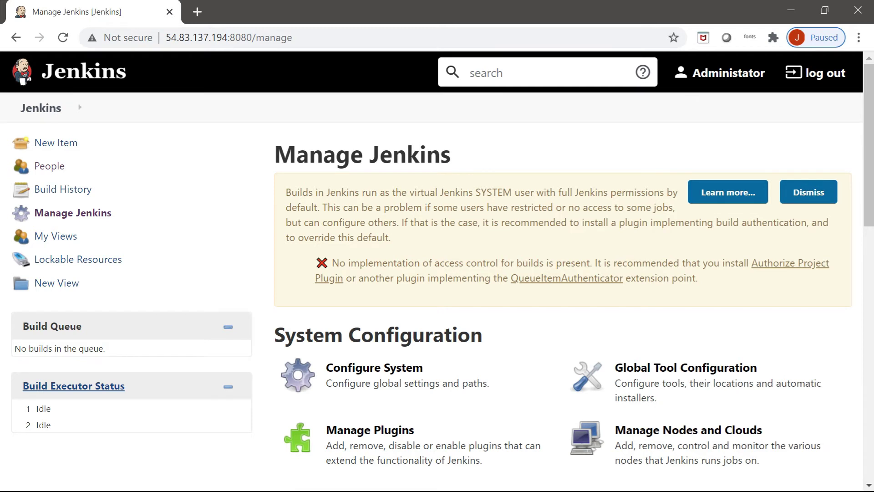
Step: Open Configure Global Security and scroll down to the Authorization options
scroll(437, 286, "down", 3)
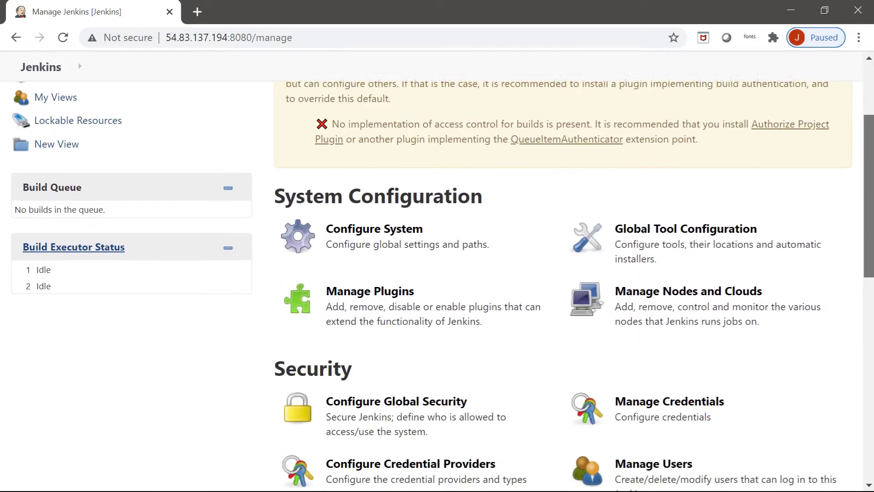
scroll(409, 227, "down", 1)
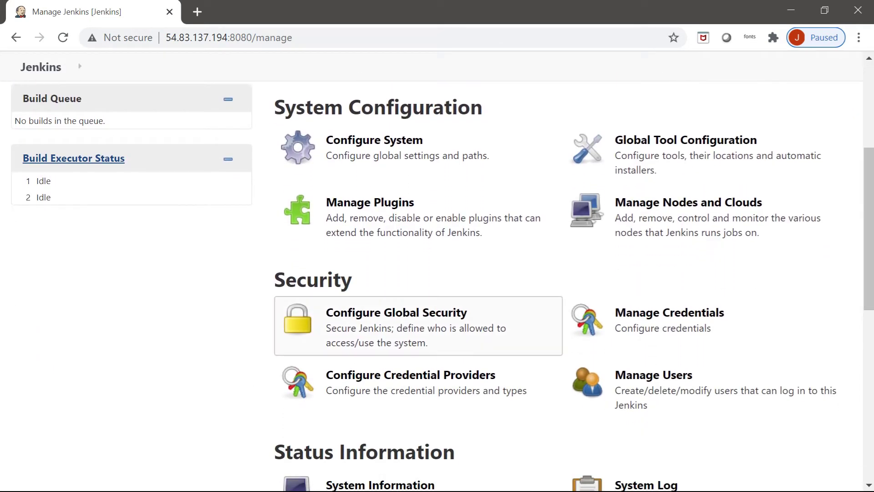
left_click(396, 319)
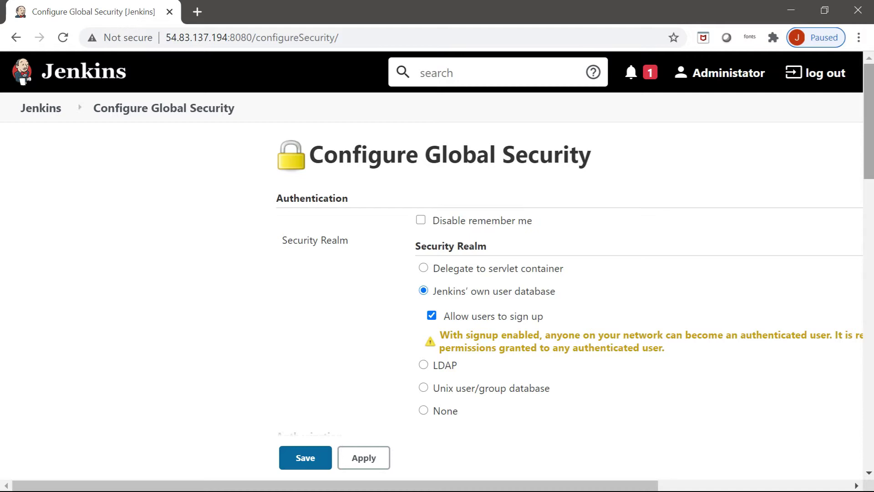
scroll(437, 264, "down", 5)
scroll(575, 257, "down", 1)
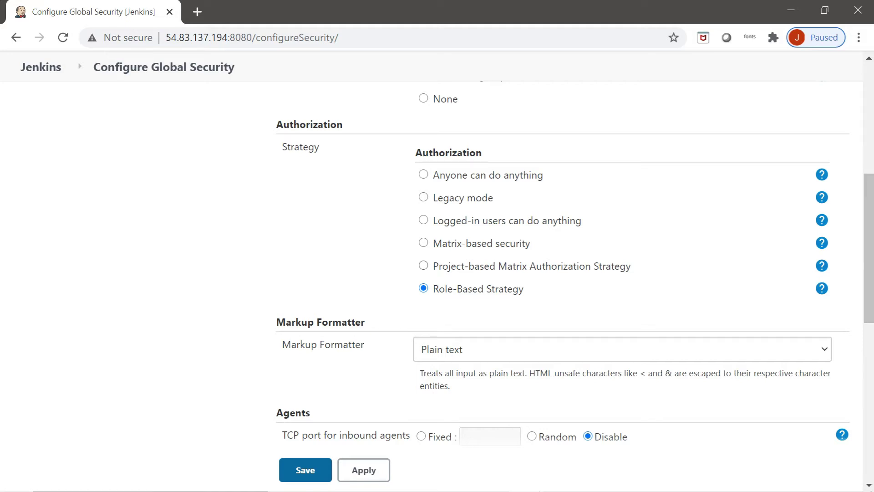
Step: Compare the authorization options, read the Project-based Matrix help, then select Project-based Matrix Authorization Strategy
left_click(424, 266)
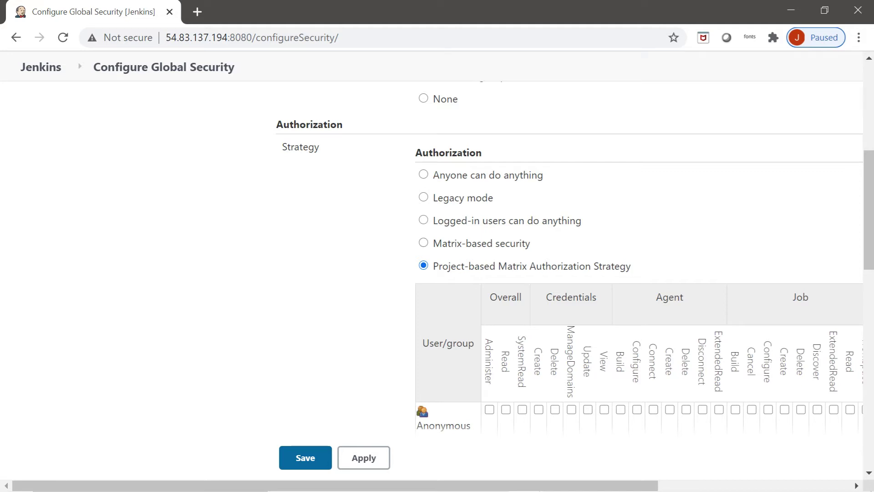
left_click(423, 243)
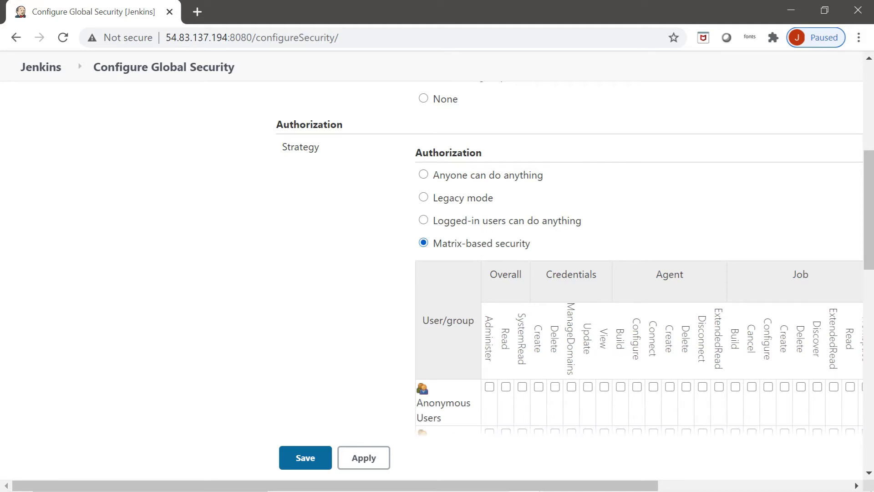
left_click(423, 219)
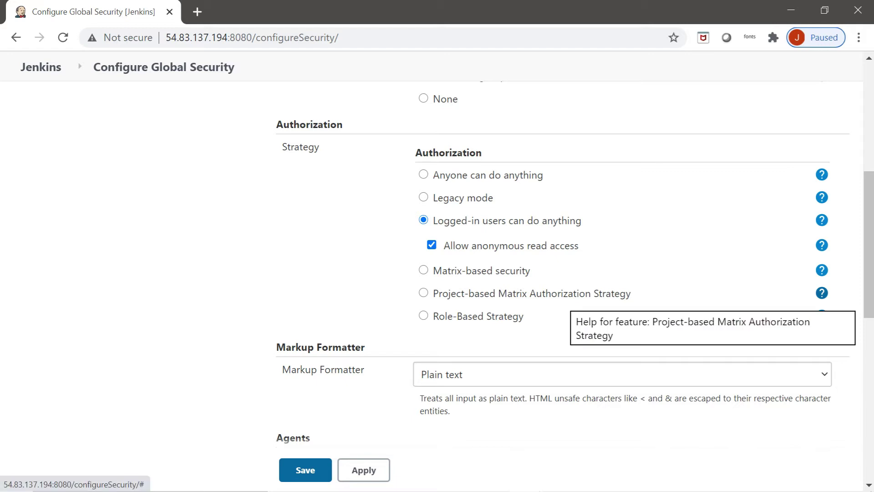
left_click(822, 293)
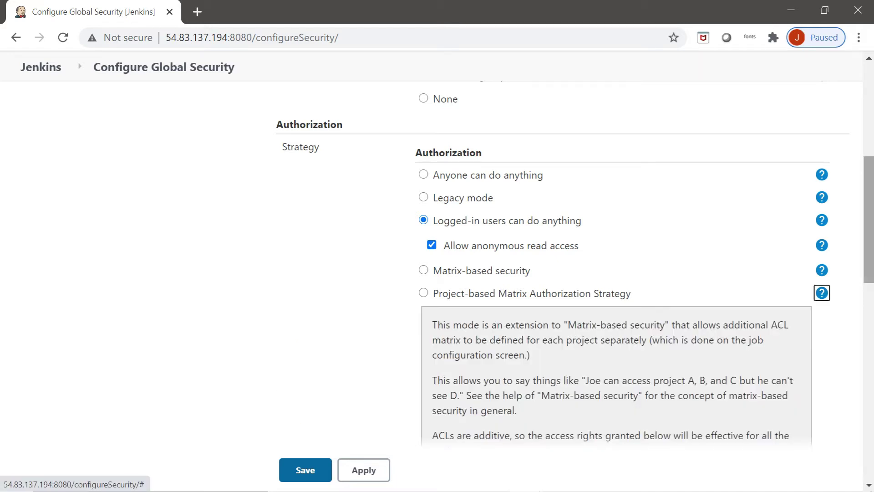
scroll(822, 292, "down", 2)
scroll(575, 266, "down", 2)
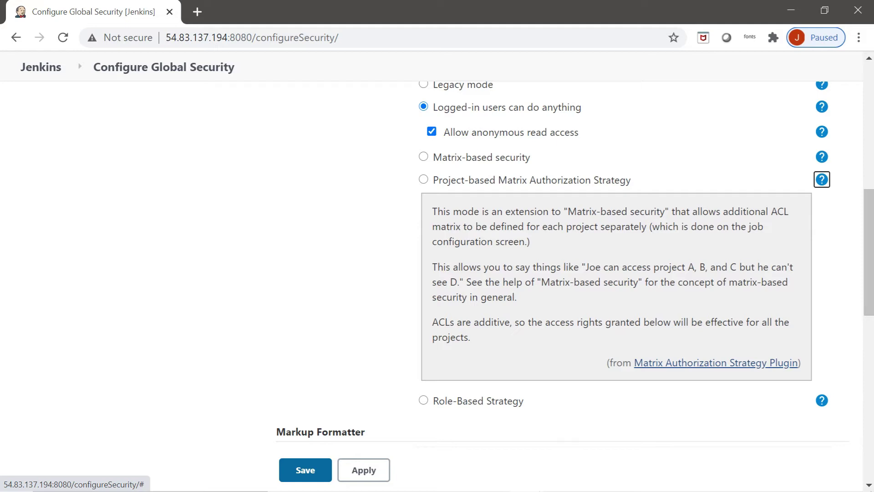
left_click_drag(432, 226, 531, 241)
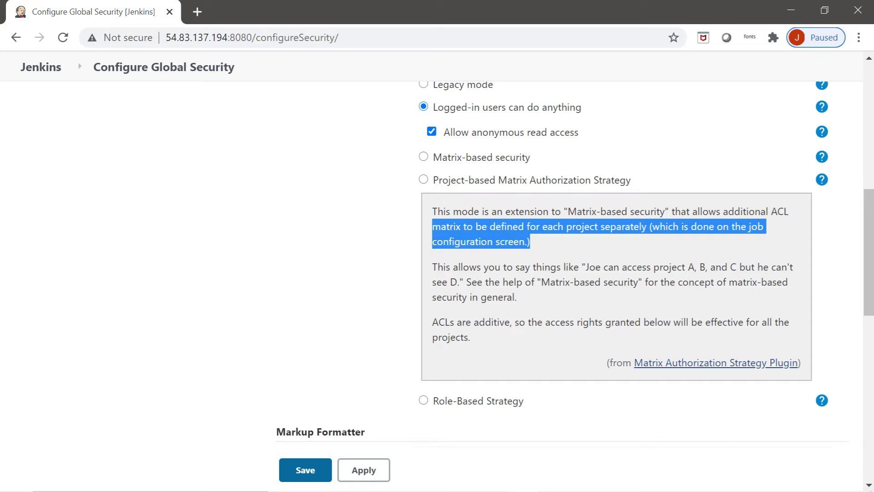
left_click_drag(432, 211, 531, 241)
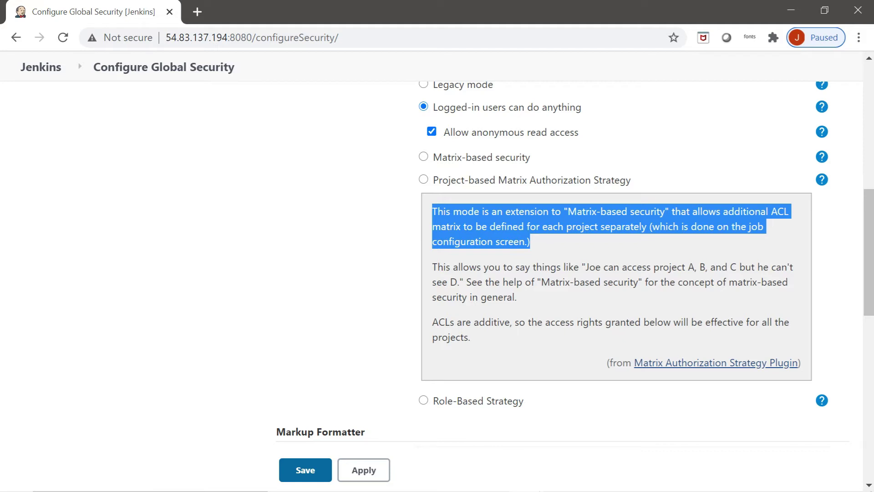
left_click(424, 179)
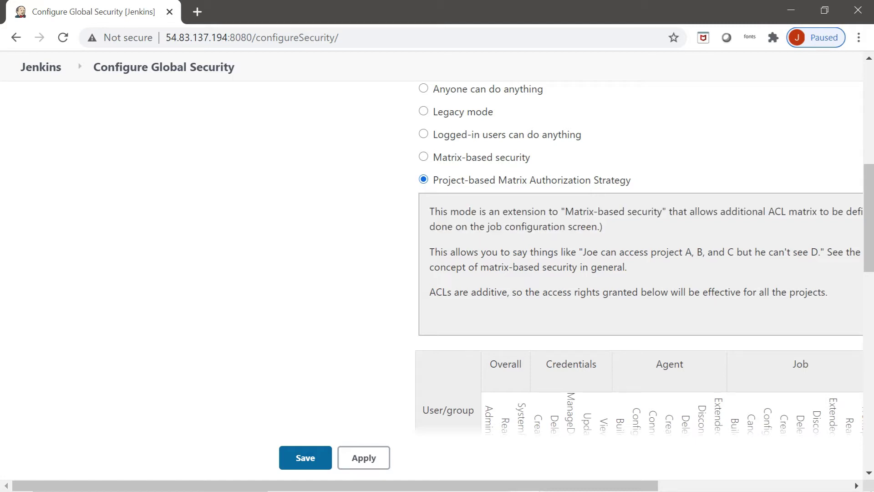
Step: Hide the help text and add Admin to the global permission matrix
scroll(437, 273, "right", 5)
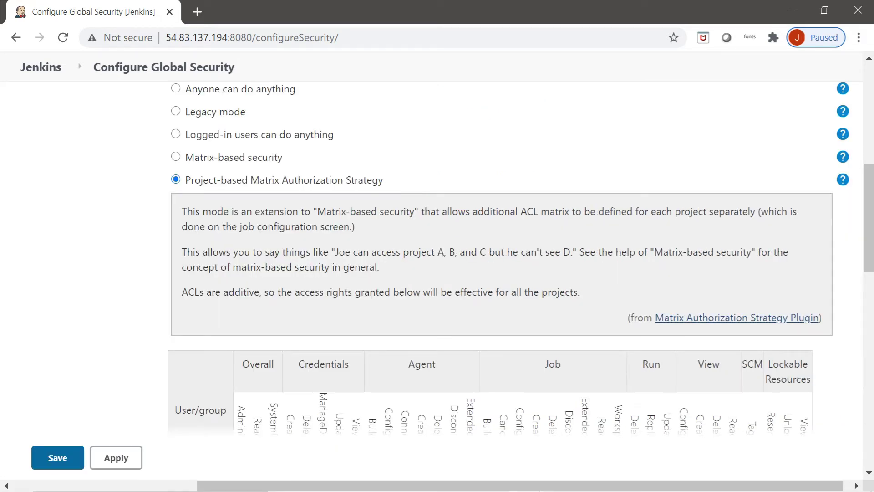
left_click(842, 180)
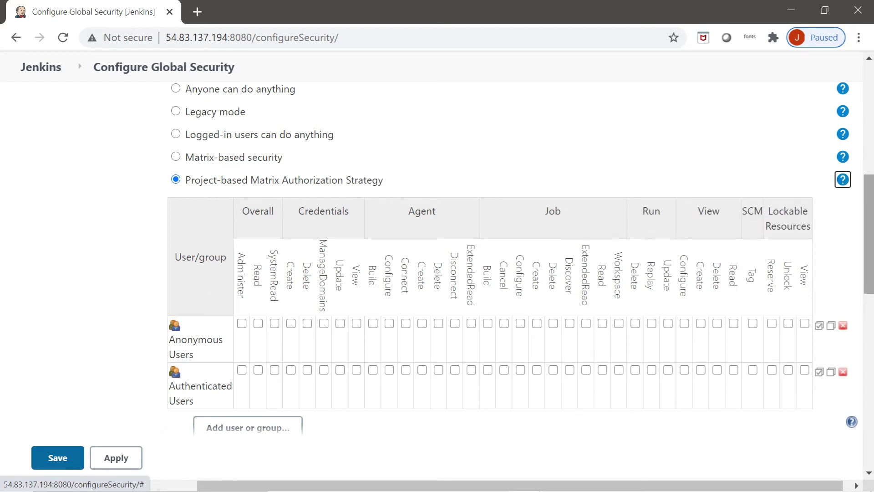
scroll(489, 273, "down", 3)
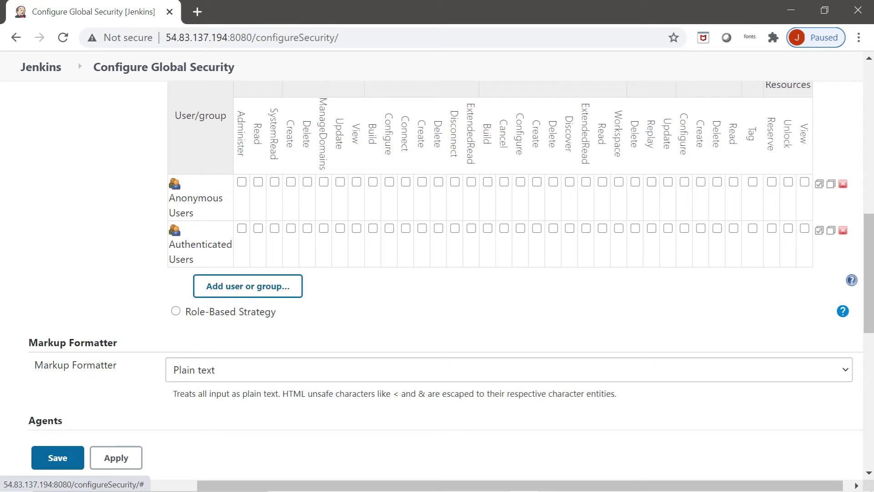
left_click(248, 286)
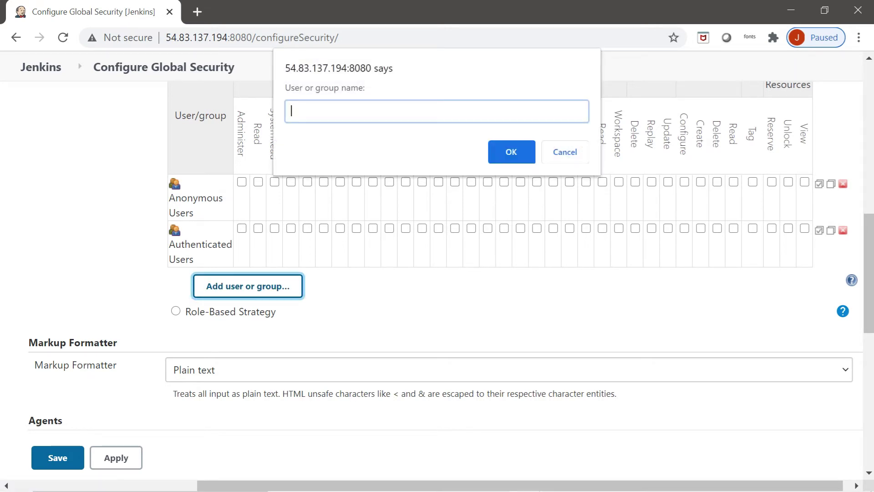
type("Admin")
left_click(511, 152)
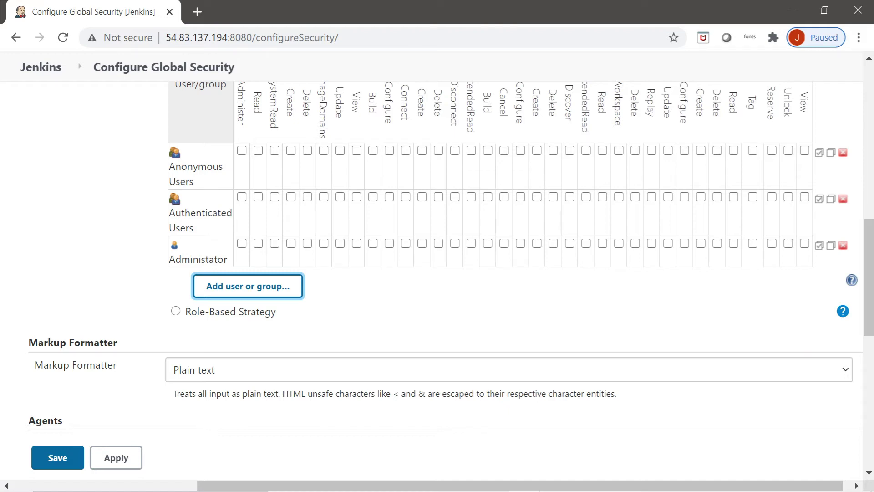
Step: Grant Admin Overall Read, SystemRead, Credentials Create/Delete/ManageDomains and Administer, then begin adding another user
scroll(869, 59, "up", 2)
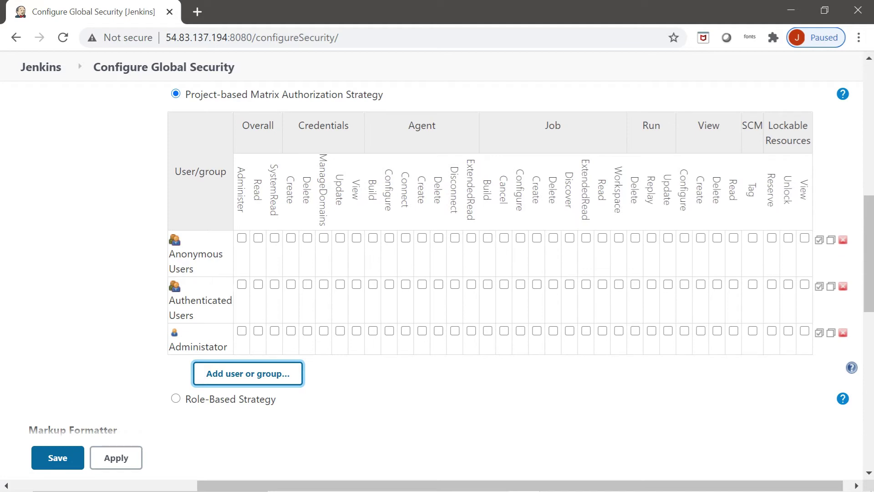
left_click(258, 330)
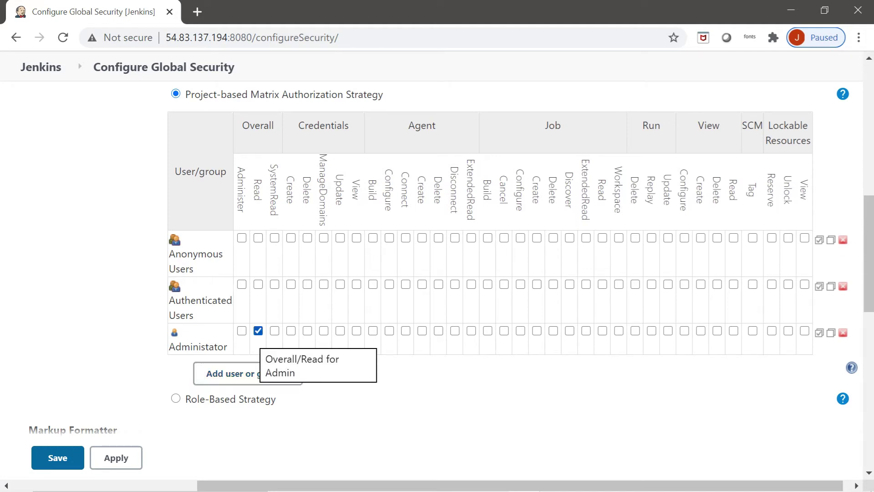
left_click(274, 331)
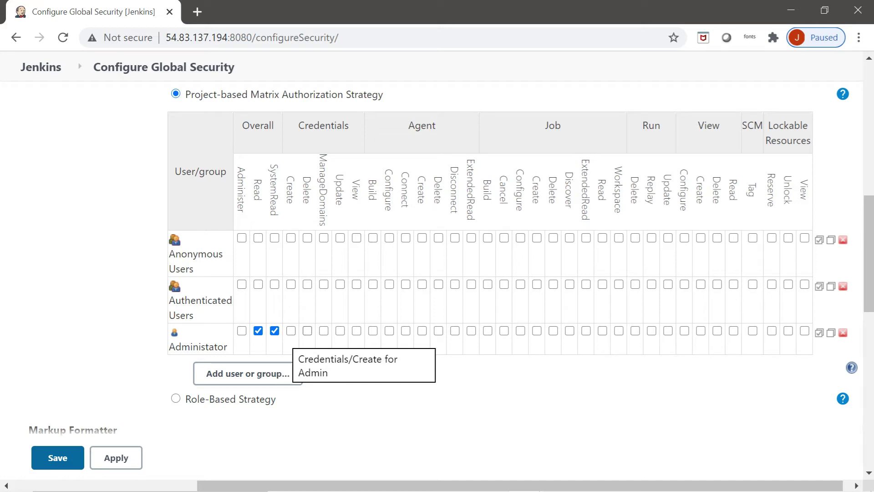
left_click(291, 330)
left_click(307, 330)
left_click(323, 331)
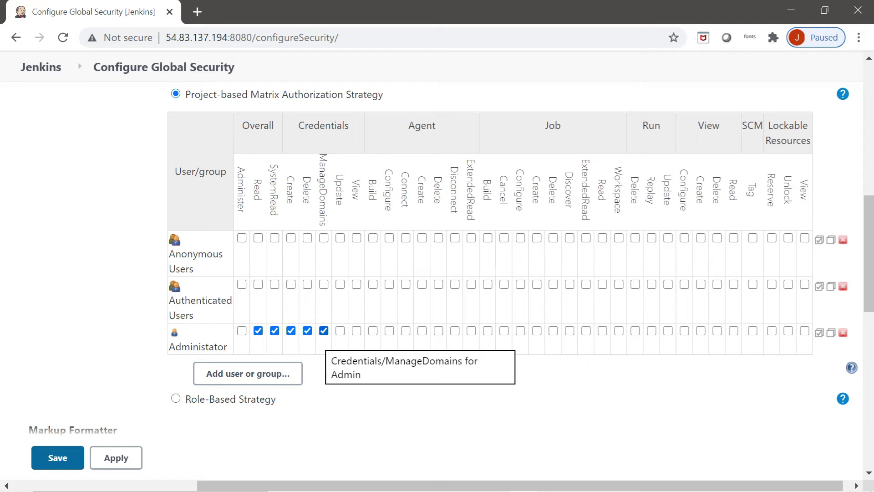
left_click(324, 330)
left_click(308, 330)
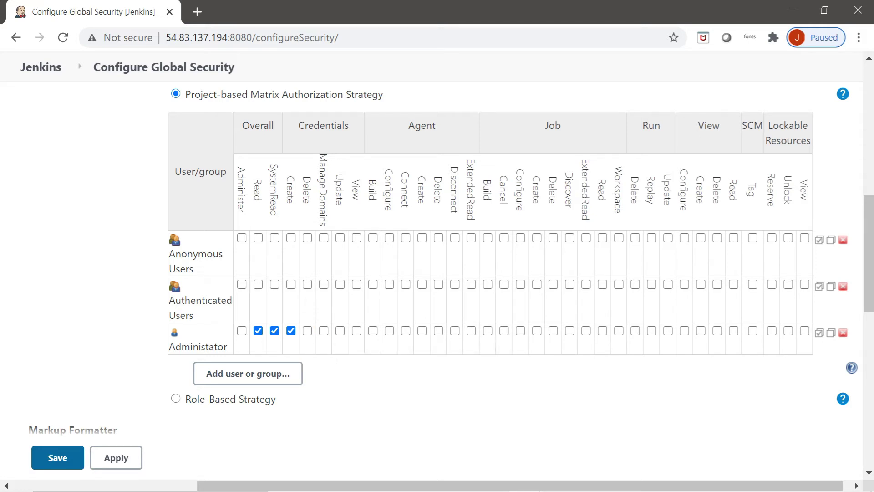
left_click(308, 331)
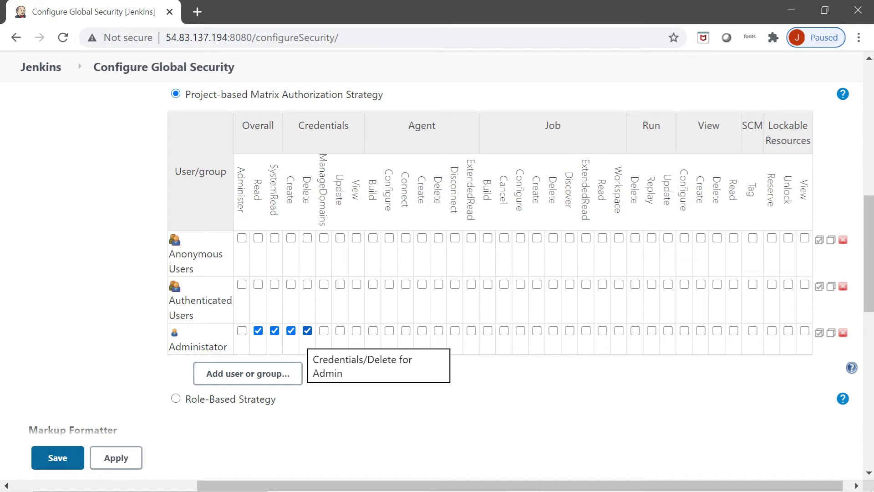
left_click(324, 331)
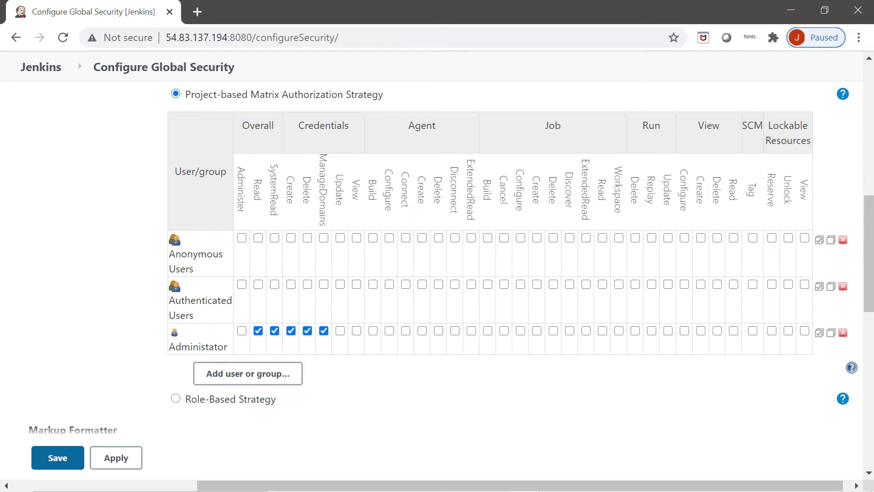
left_click(242, 330)
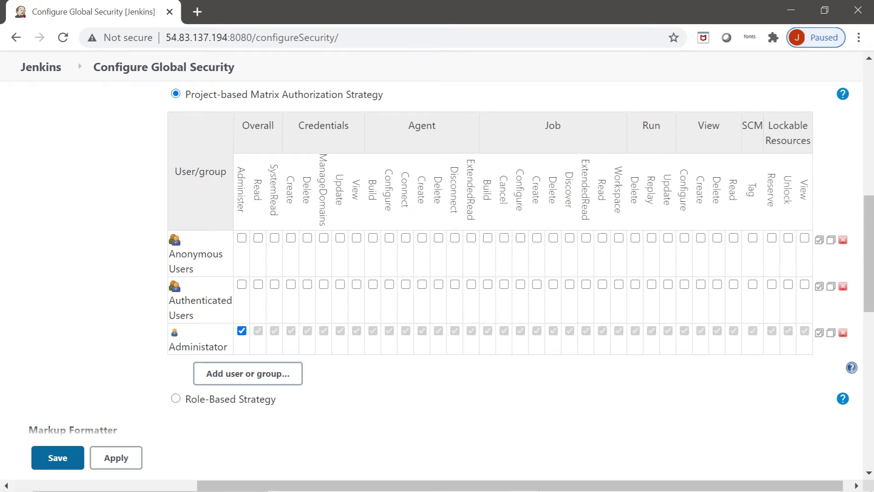
left_click(248, 374)
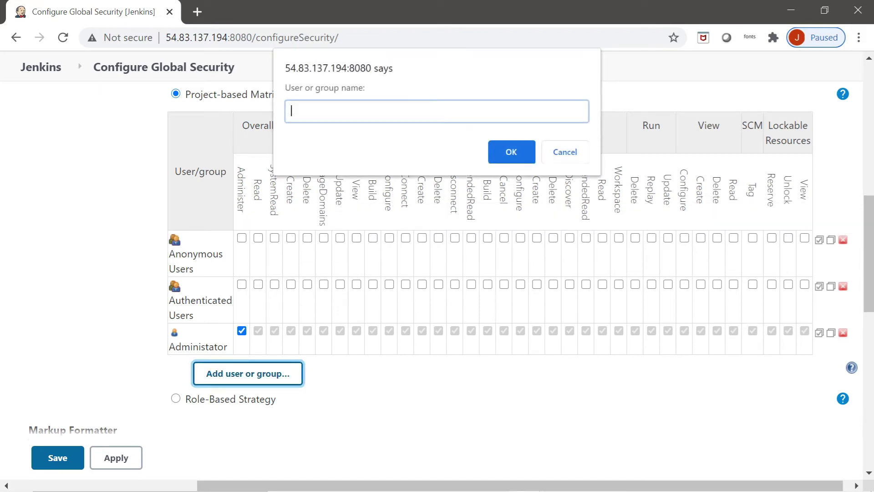
Step: Add user1 to the matrix with Overall Read and Job Build, Configure and Read
type("user1")
left_click(511, 151)
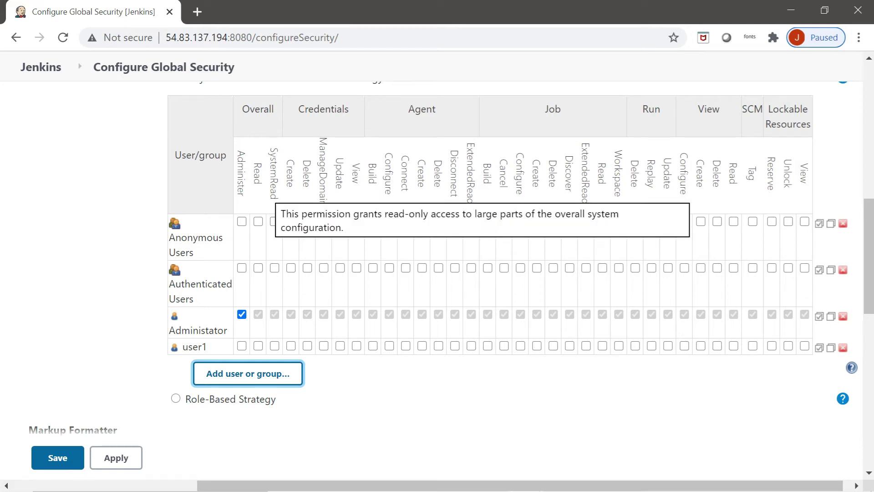
left_click(258, 346)
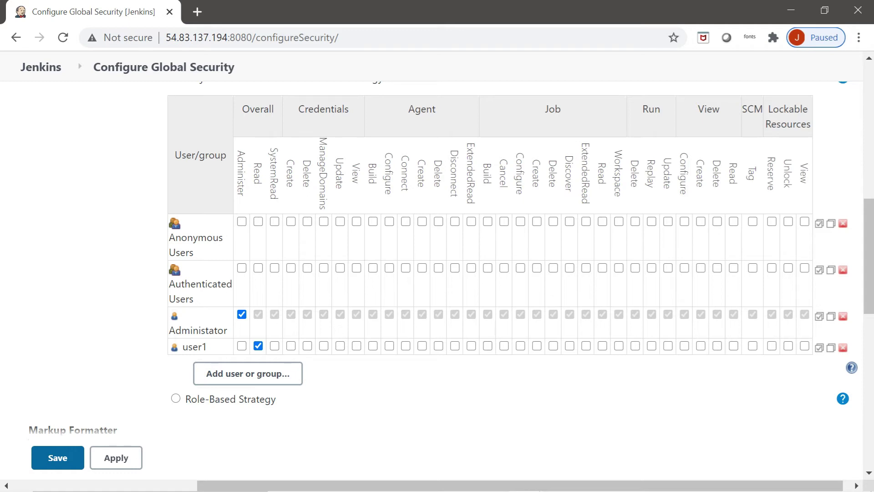
left_click(487, 346)
left_click(520, 345)
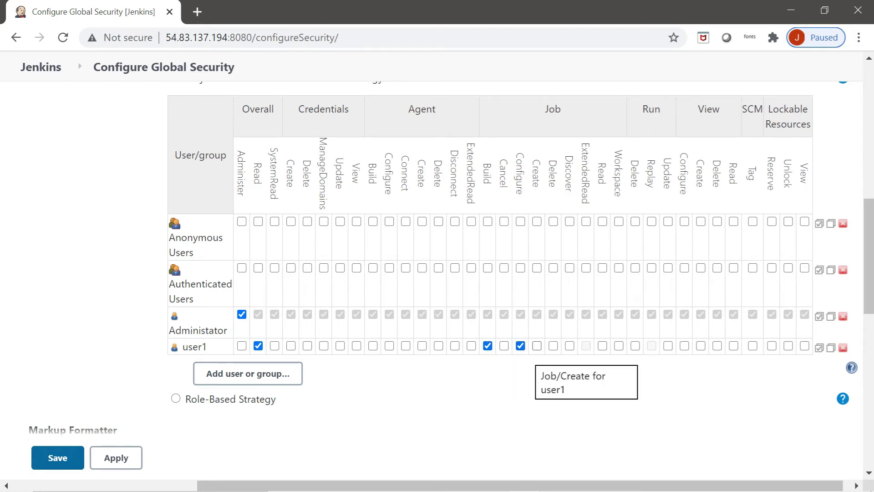
left_click(537, 346)
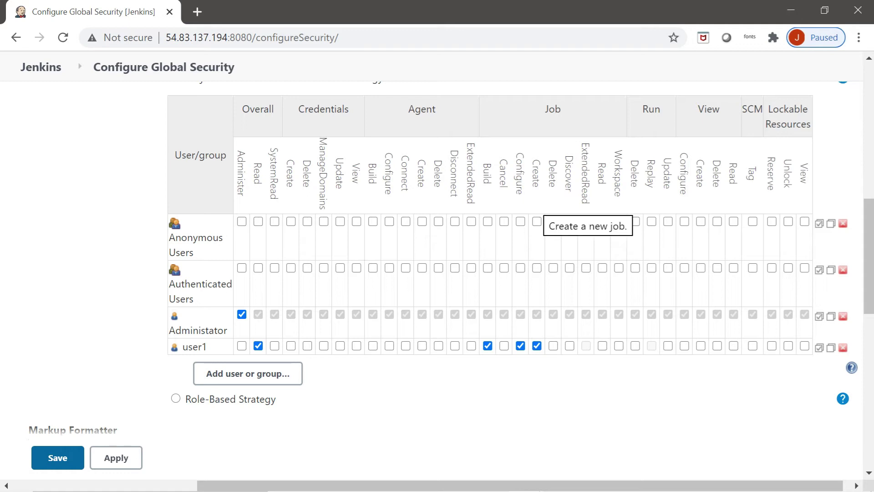
left_click(537, 346)
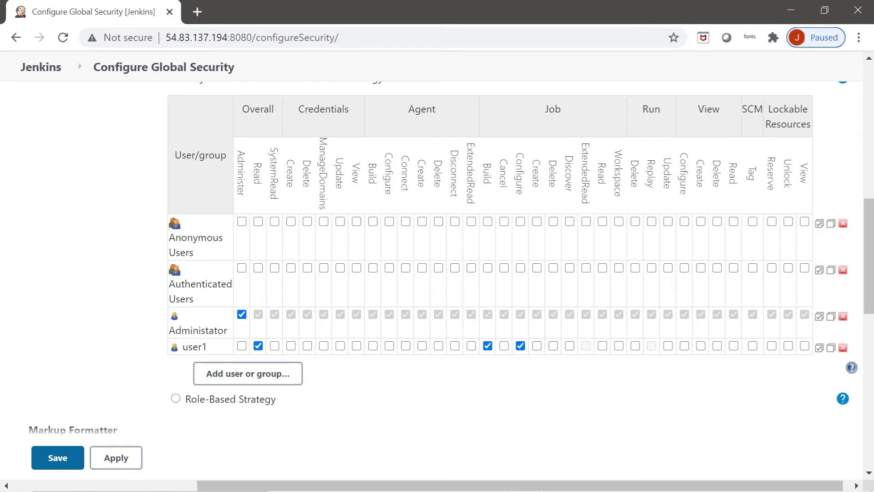
left_click(603, 345)
Step: Apply the global security changes and go to the New Item page
left_click(116, 458)
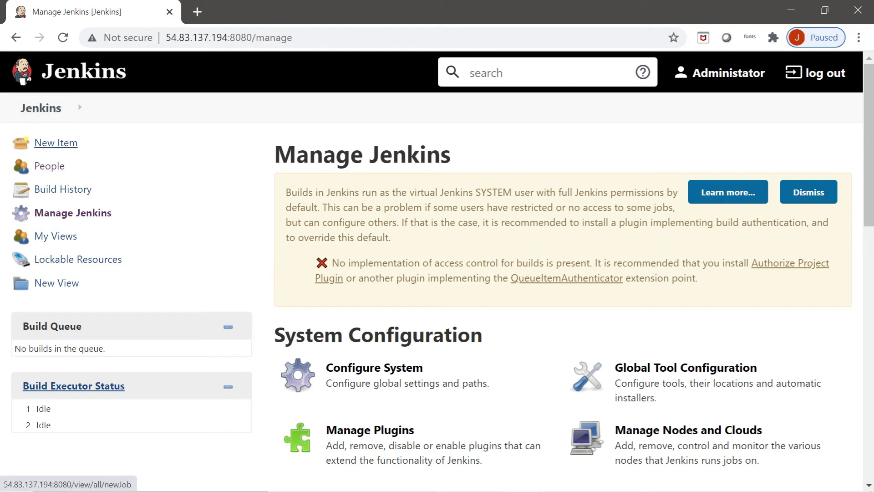
left_click(56, 142)
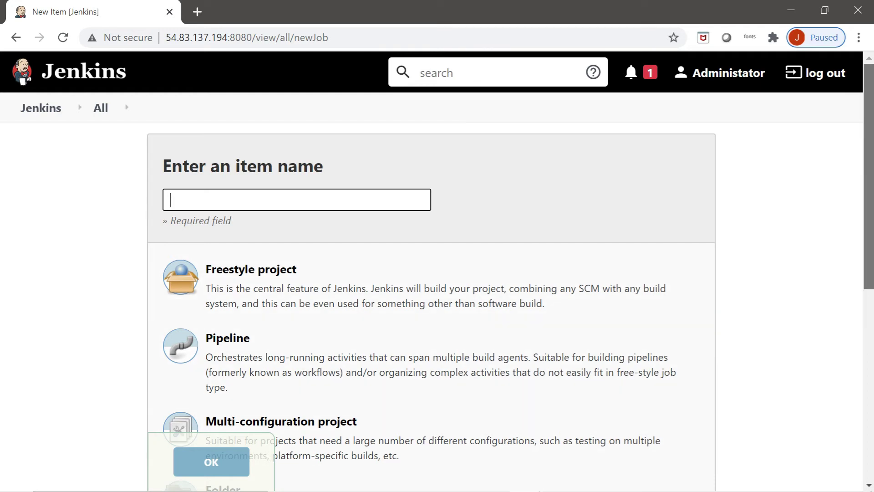
scroll(437, 273, "down", 6)
scroll(437, 273, "down", 1)
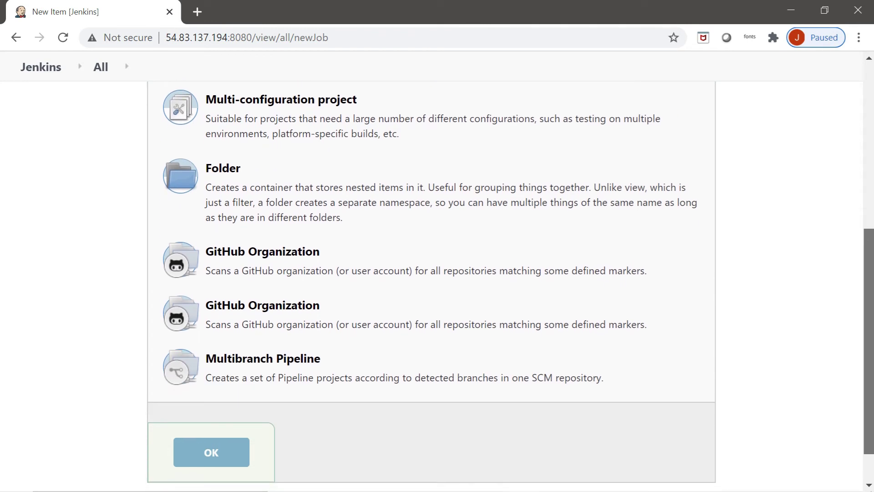
scroll(437, 273, "up", 7)
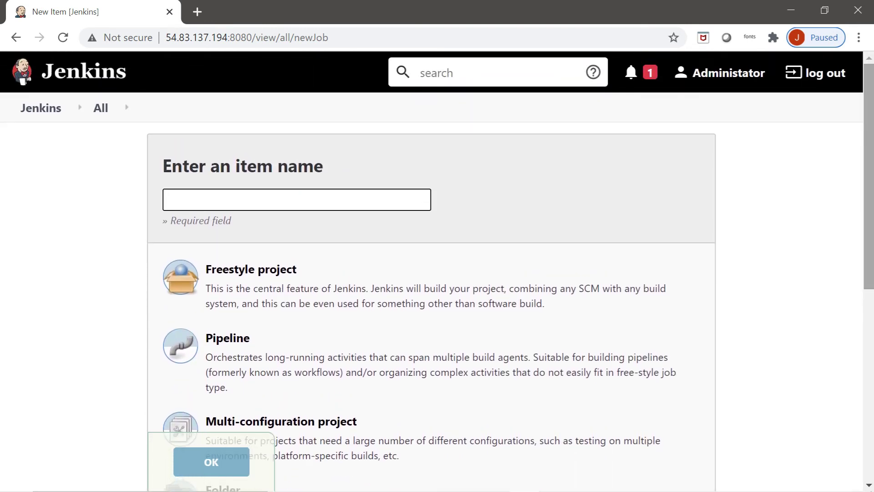
Step: Create a Freestyle project named project1
key("Down")
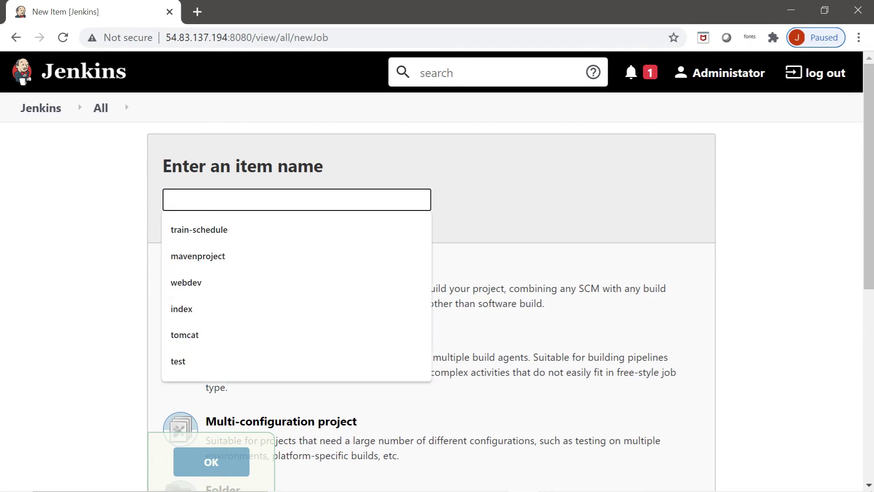
type("rp")
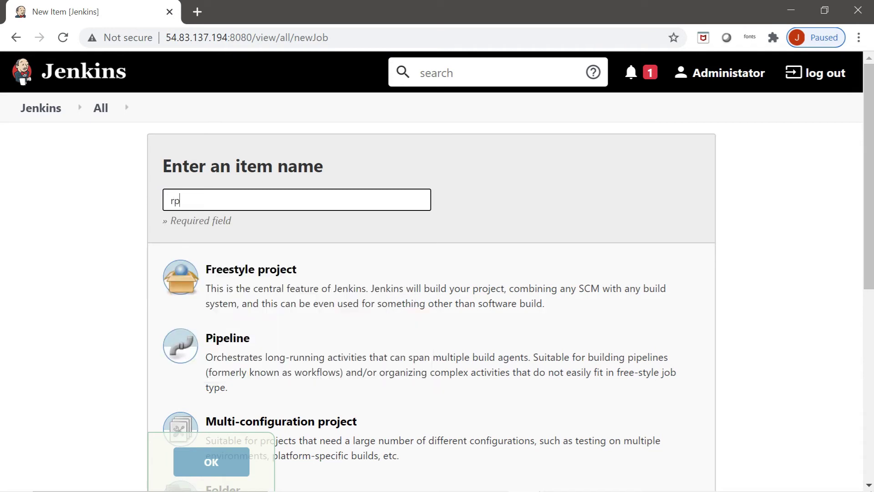
key("BackSpace")
key("BackSpace")
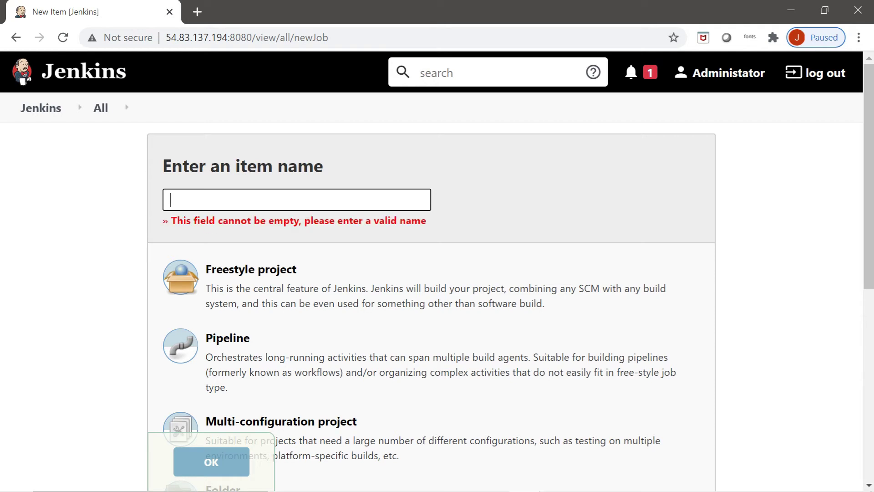
type("pro")
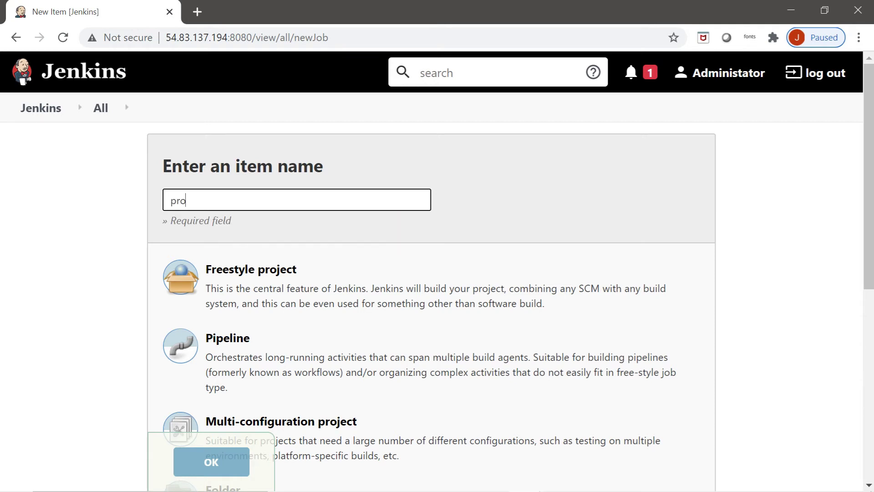
type("ject1")
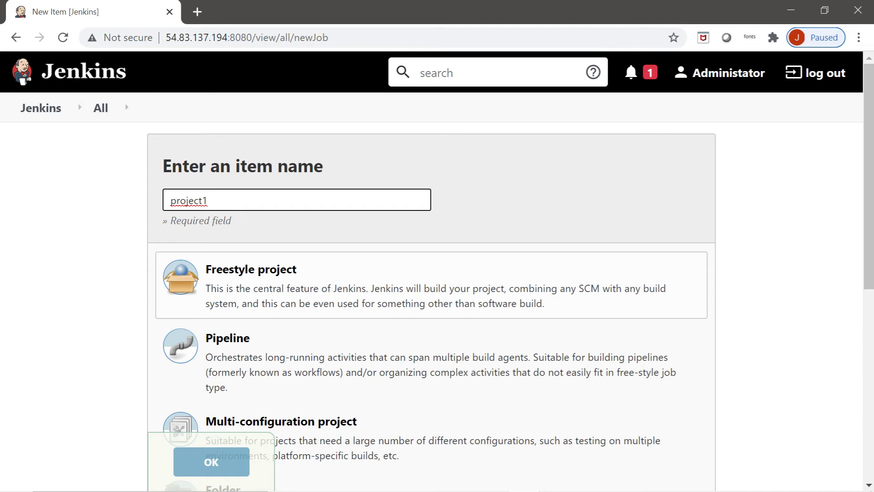
left_click(433, 284)
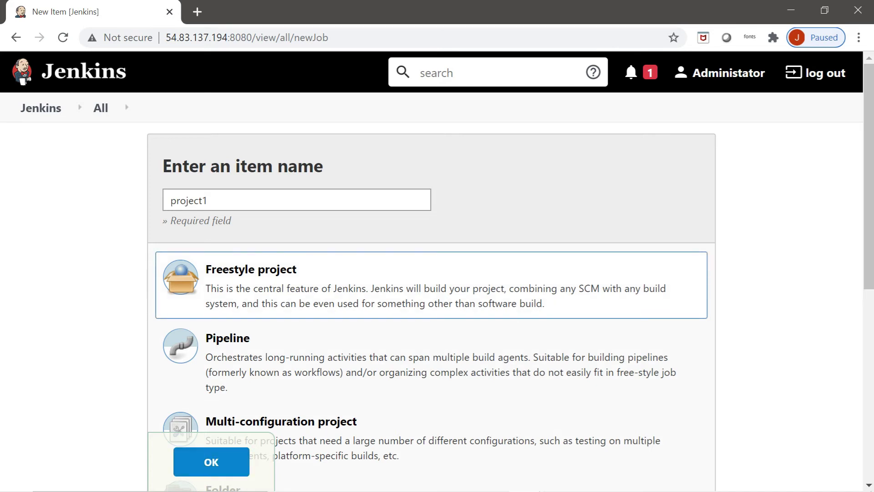
left_click(211, 461)
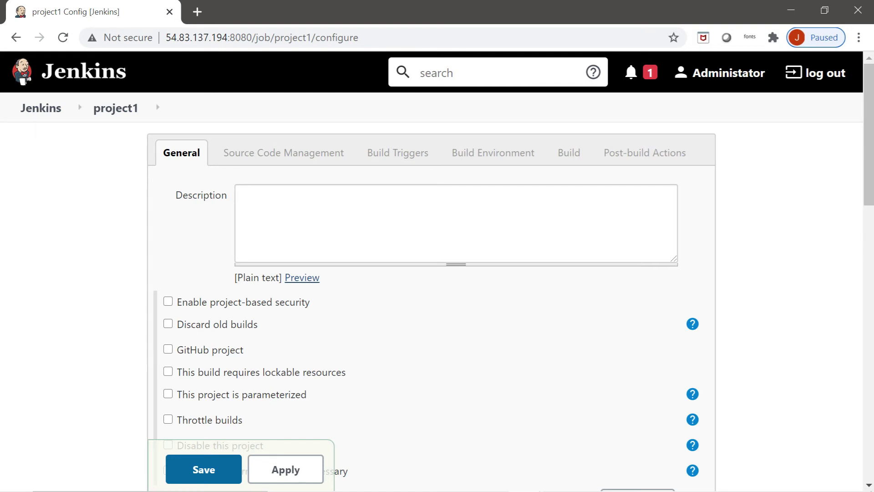
Step: Enable project-based security on project1, keeping 'Inherit permissions from parent ACL' as the inheritance strategy
left_click(168, 301)
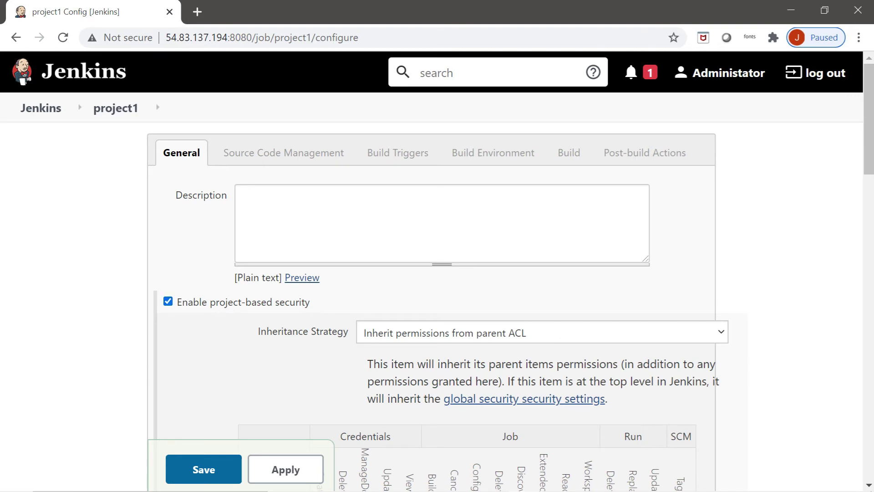
scroll(437, 270, "down", 3)
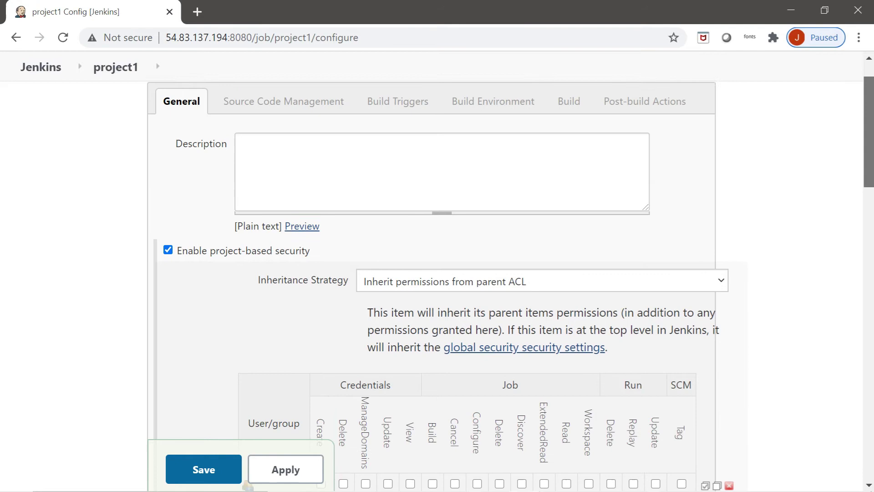
scroll(437, 296, "down", 2)
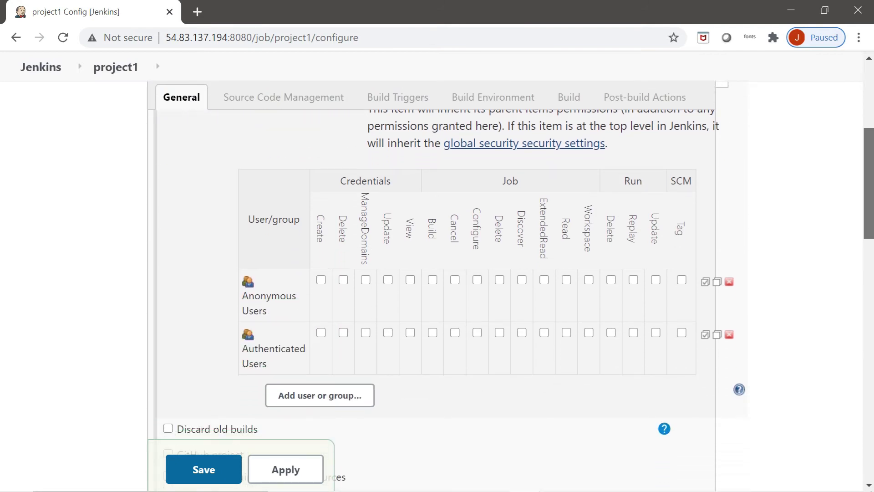
scroll(437, 296, "down", 1)
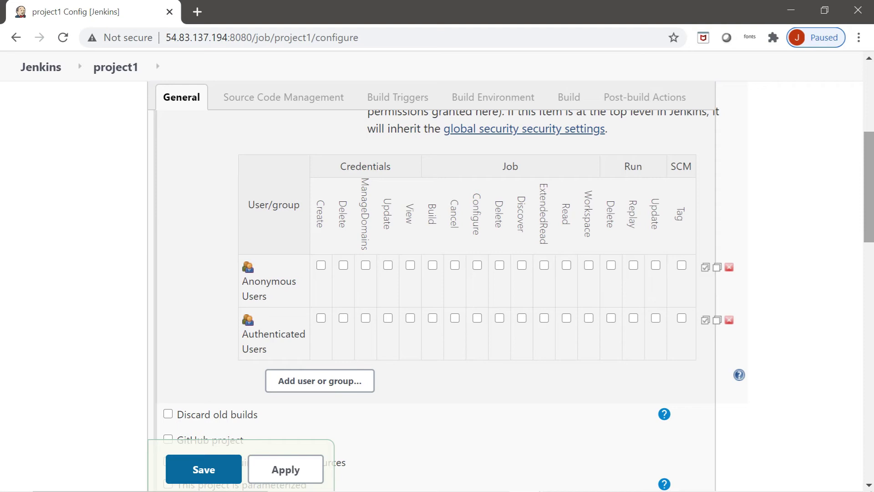
scroll(437, 296, "up", 2)
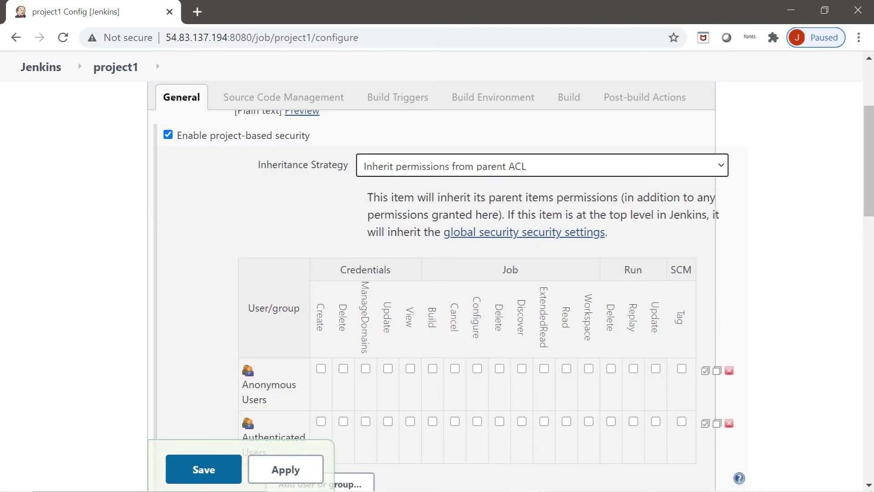
key("alt+Down")
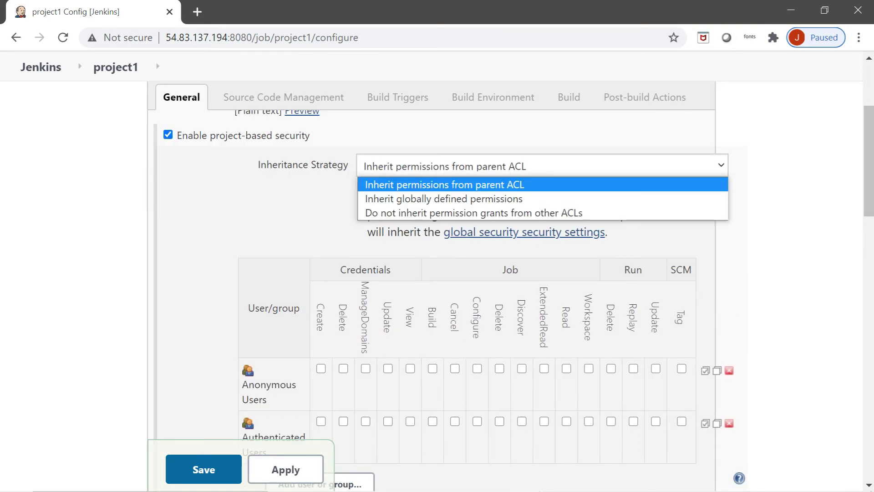
key("Return")
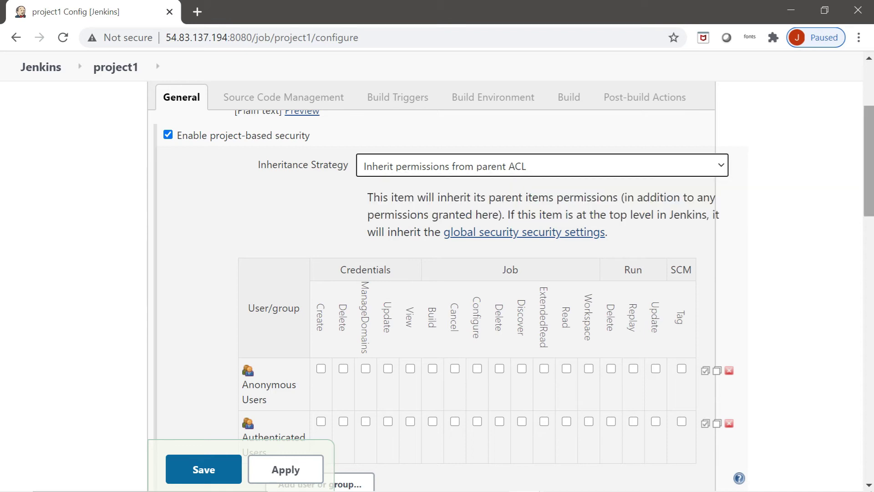
scroll(437, 296, "down", 2)
scroll(437, 296, "down", 1)
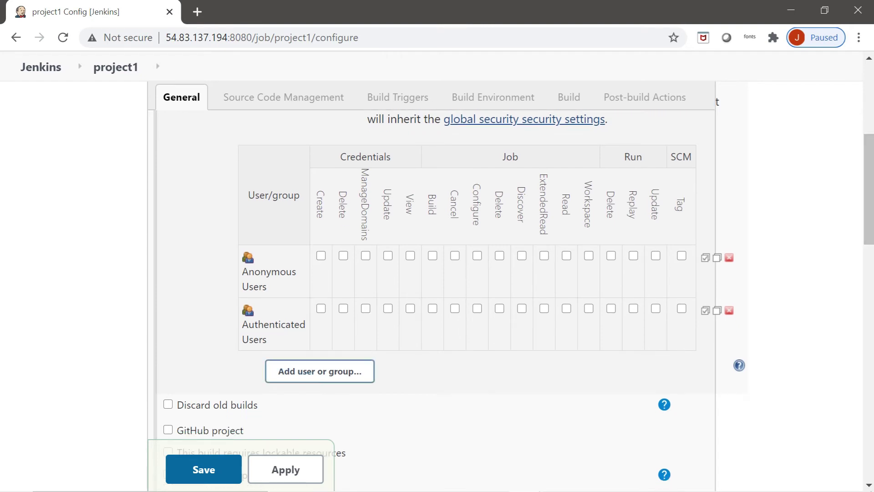
Step: Add user1 to project1's permission matrix and read the permission column descriptions
left_click(320, 371)
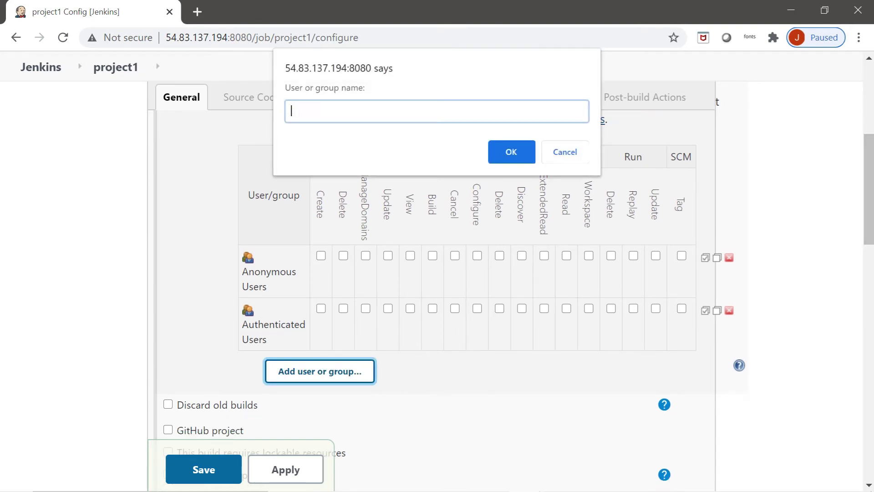
type("user1")
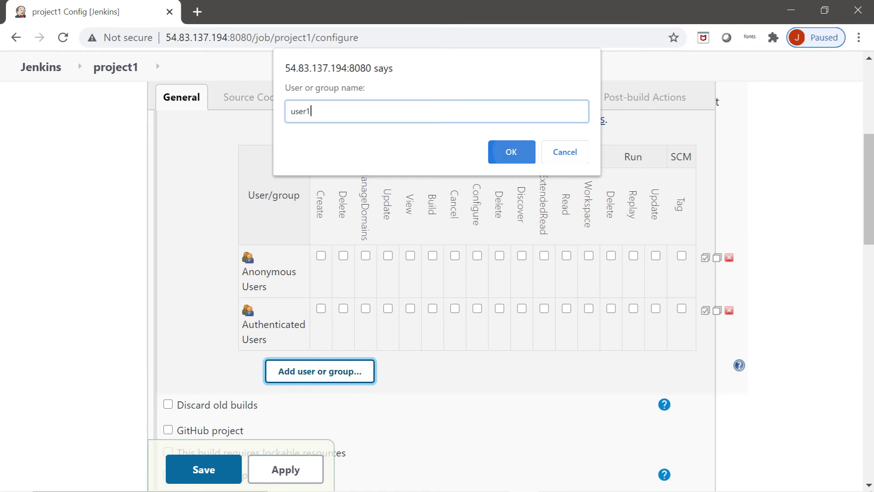
left_click(511, 151)
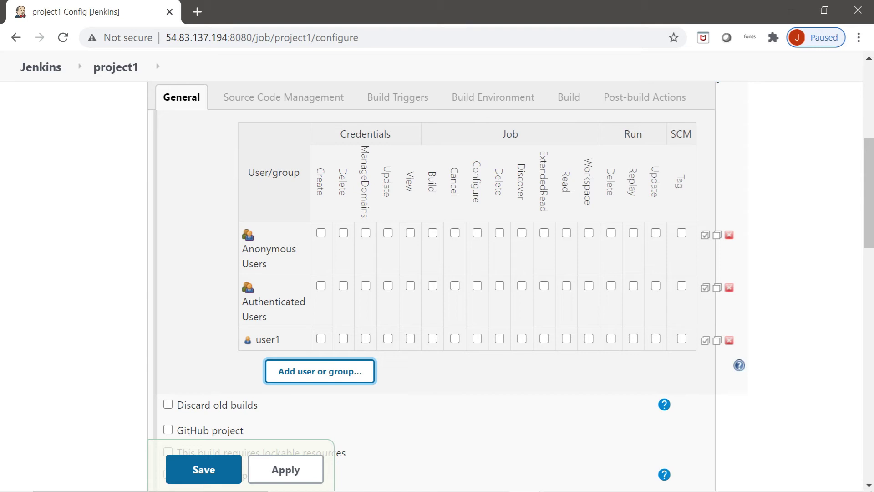
mouse_move(365, 168)
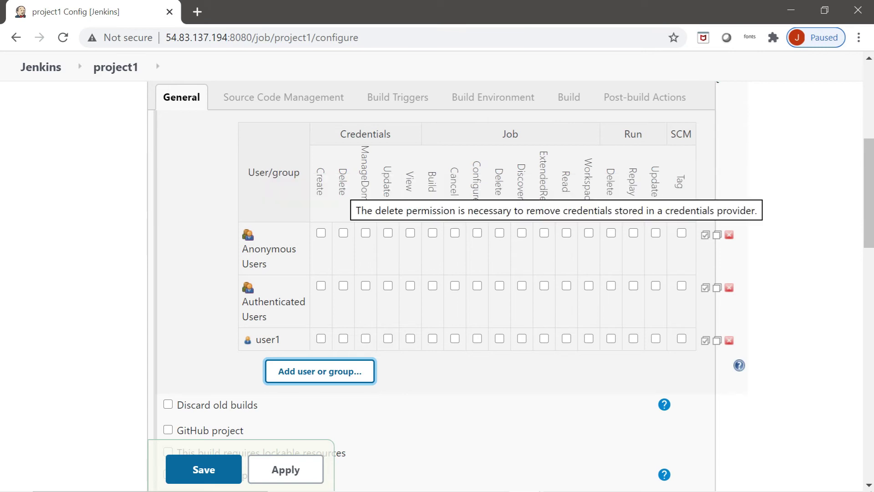
mouse_move(320, 181)
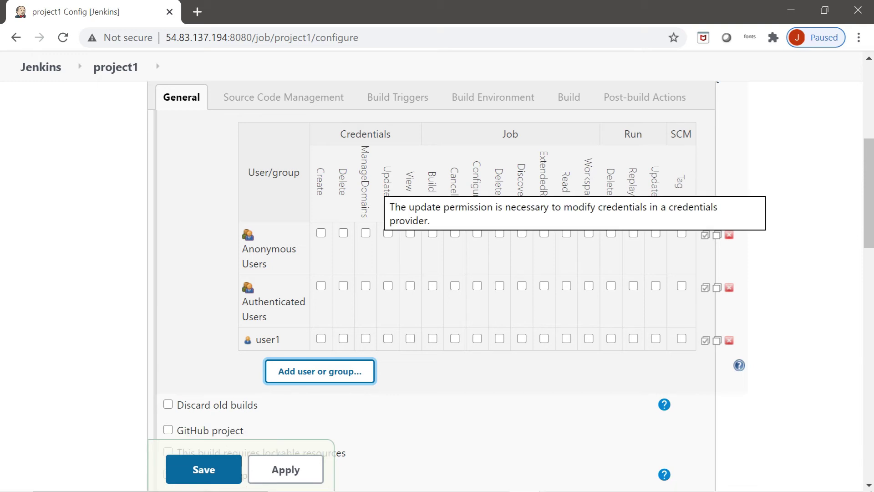
mouse_move(432, 181)
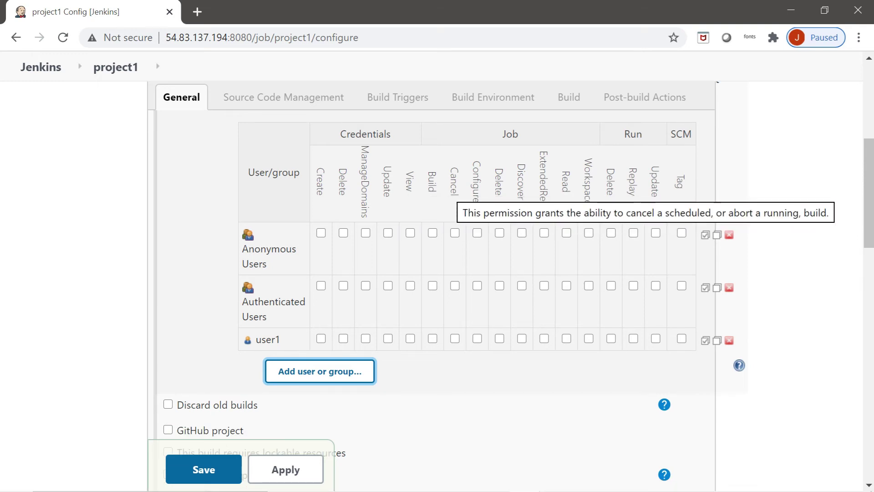
mouse_move(680, 181)
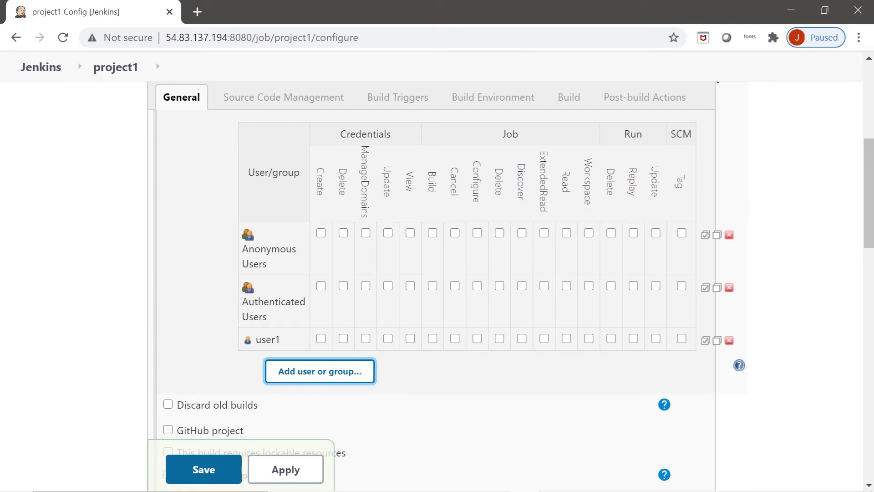
Step: Give user1 Job Build, Configure and Read on project1, then apply and save
left_click(432, 339)
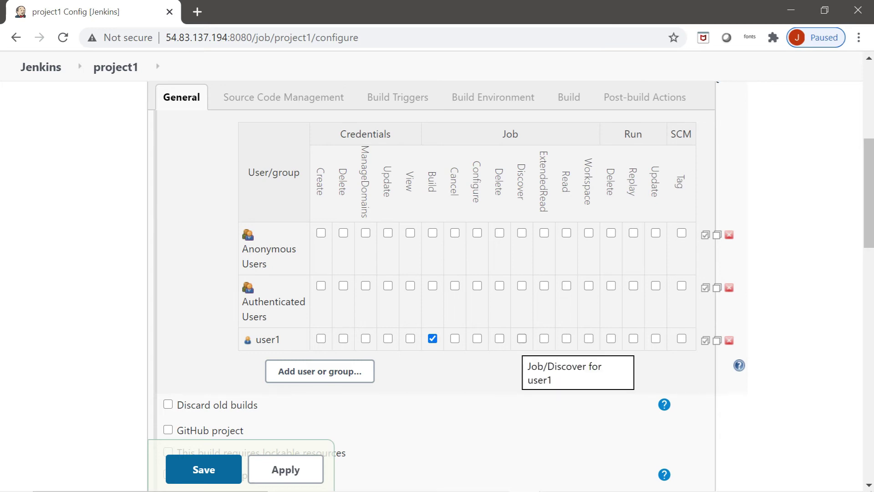
left_click(477, 338)
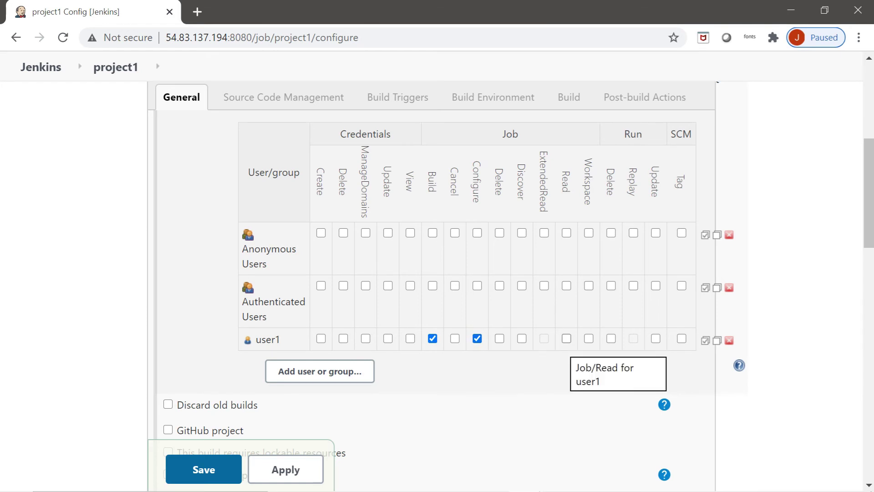
left_click(567, 338)
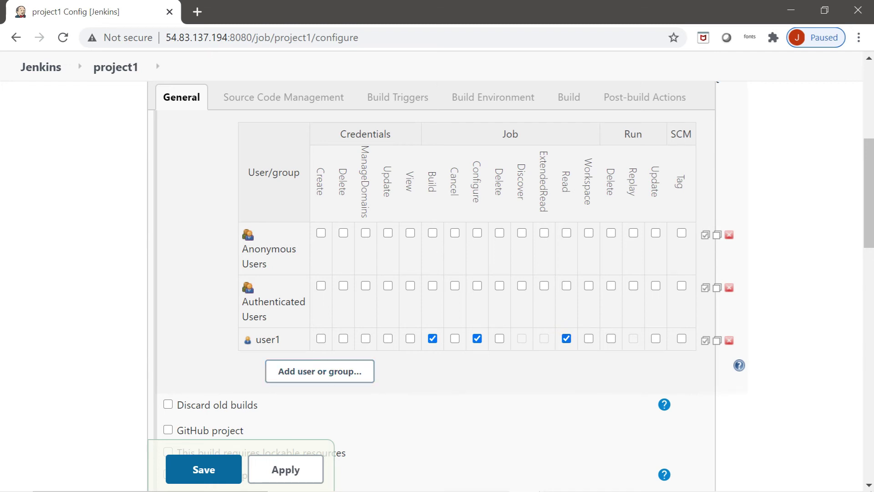
left_click(285, 469)
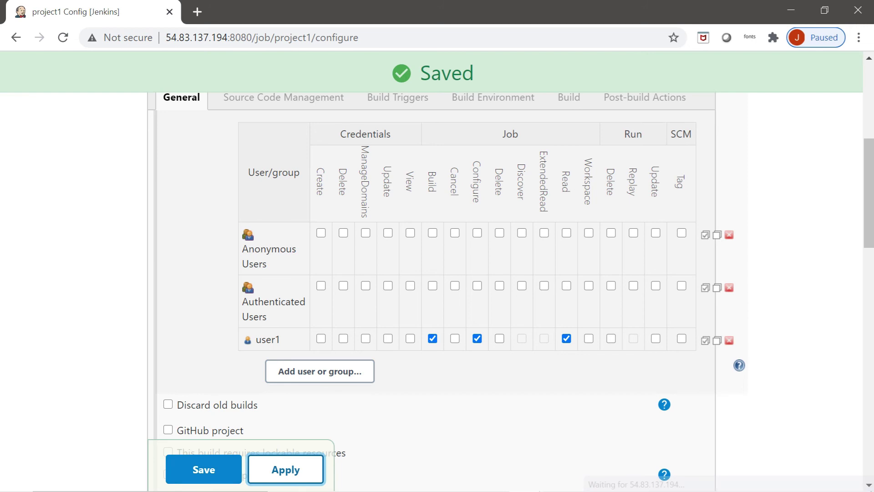
left_click(204, 469)
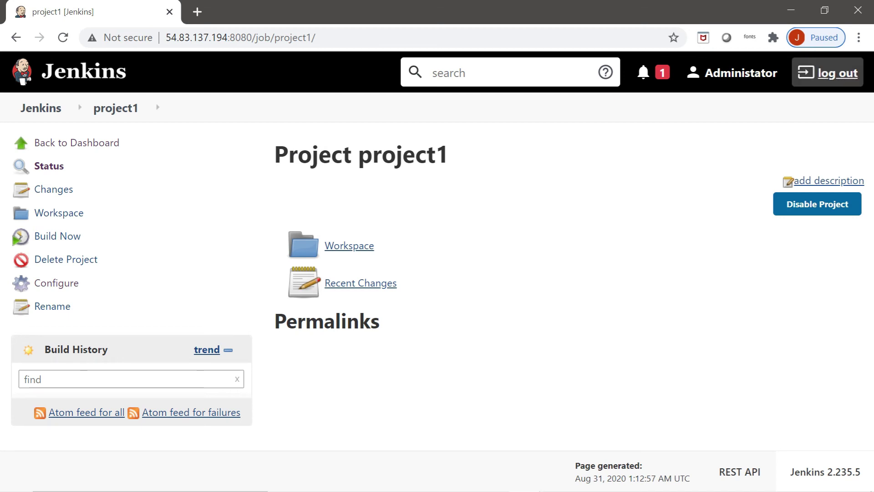
Step: Sign out of the administrator account and sign in as user1 with that user's password
left_click(827, 72)
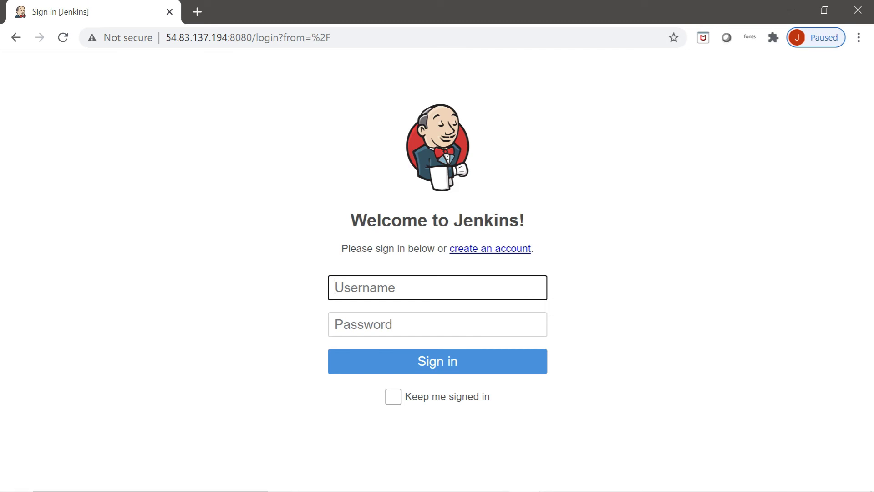
type("user1")
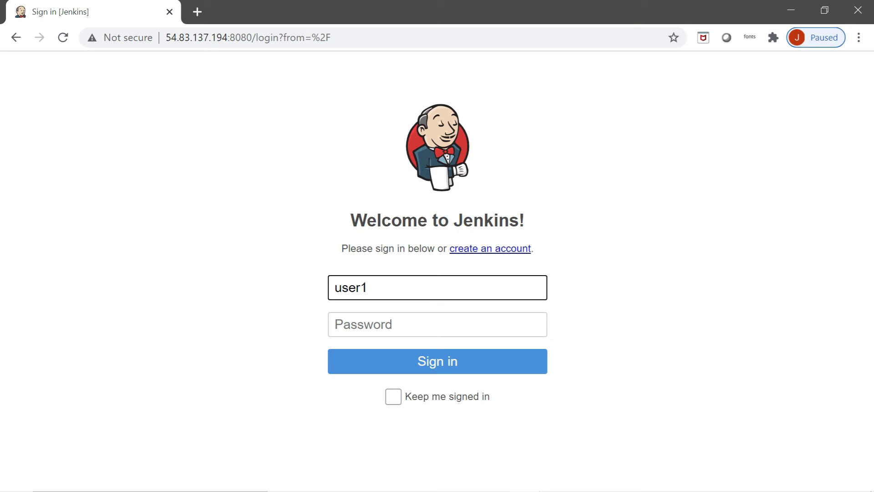
left_click(365, 324)
type("•••••")
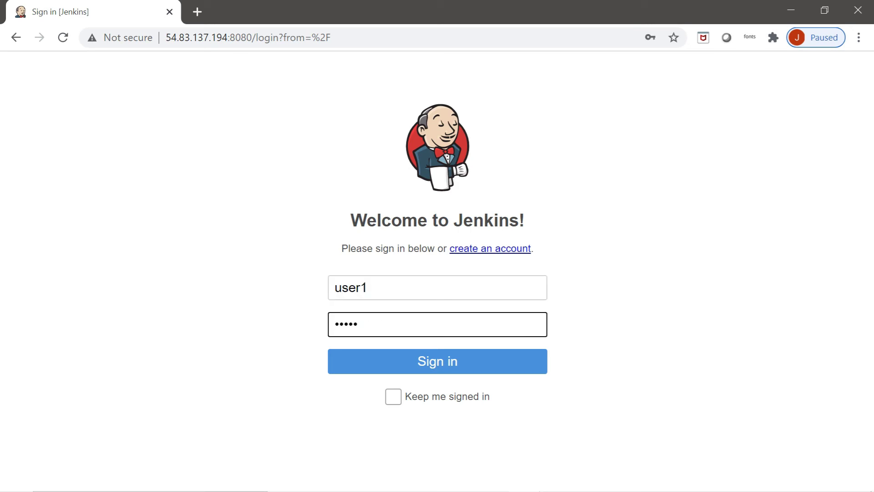
key("Tab")
key("Return")
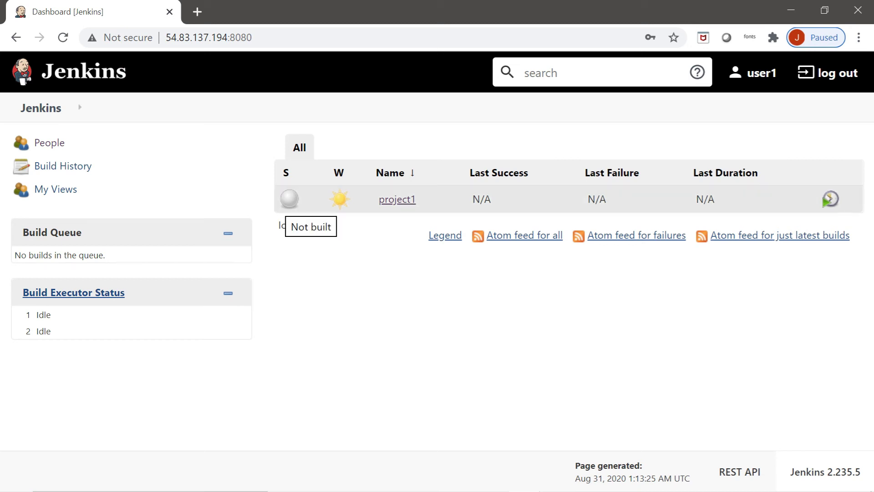
mouse_move(397, 199)
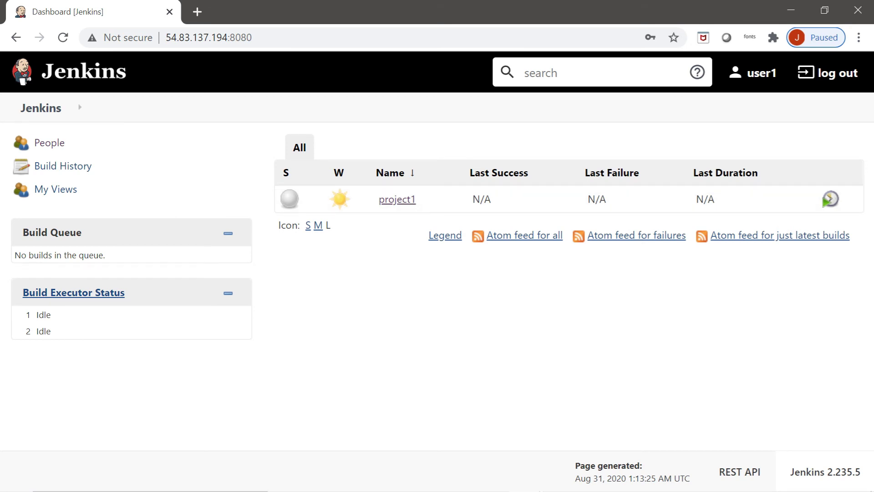
Step: Browse the People list, the Administrator and user1 profiles, and user1's My Views
left_click(49, 142)
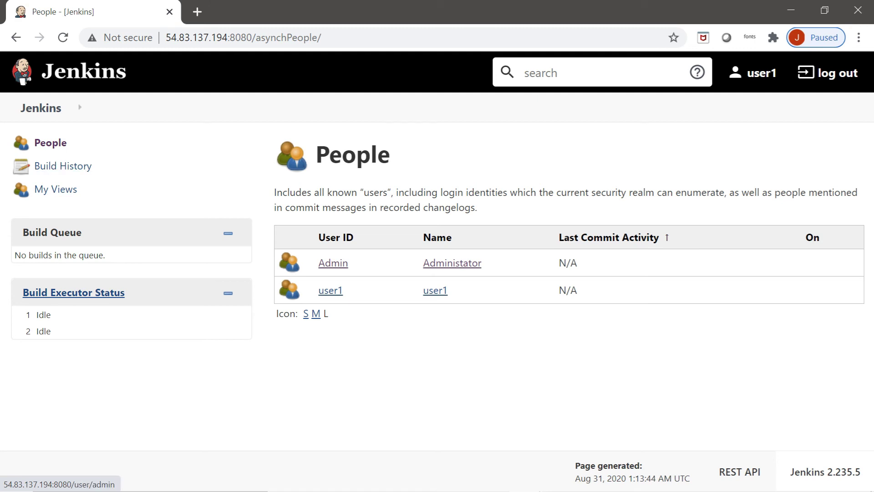
left_click(55, 189)
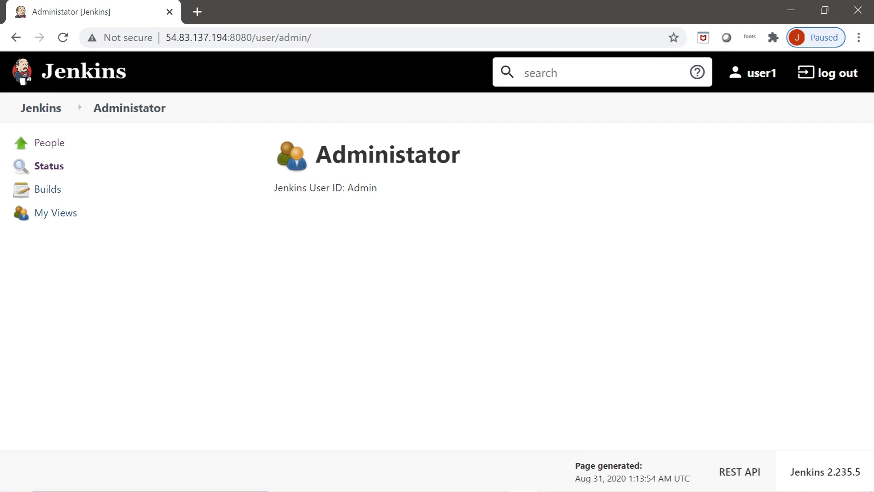
left_click(50, 143)
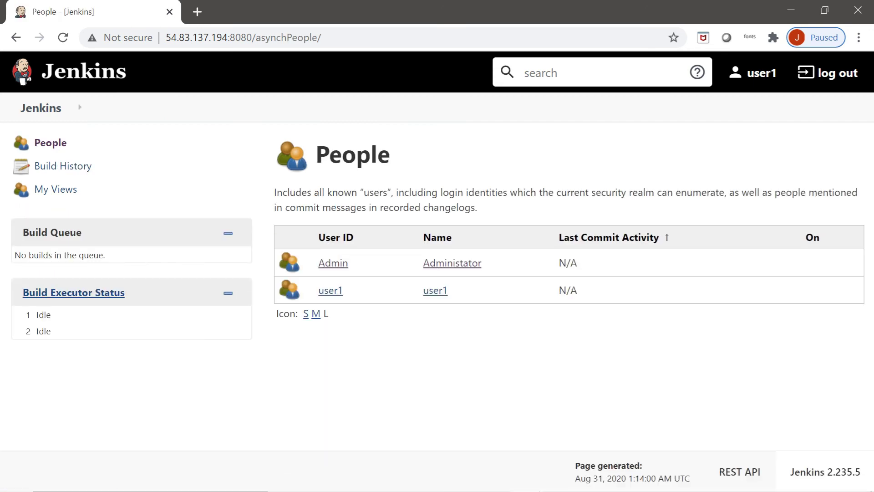
left_click(330, 290)
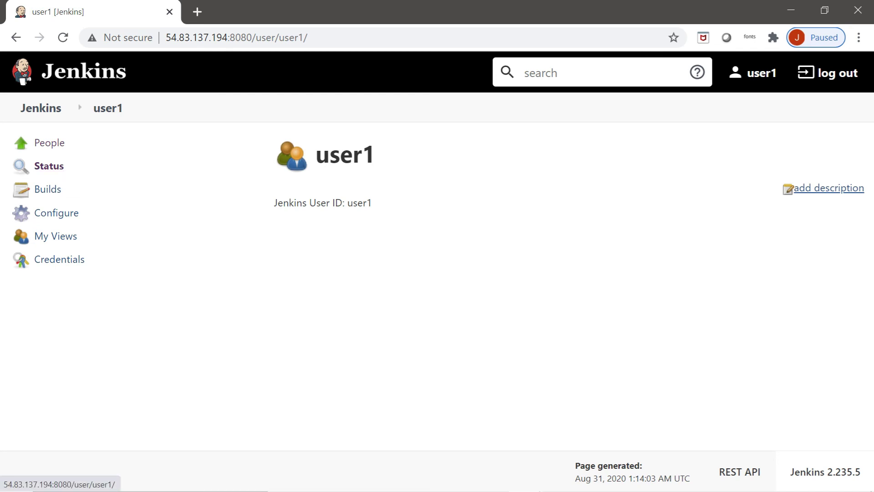
left_click(47, 189)
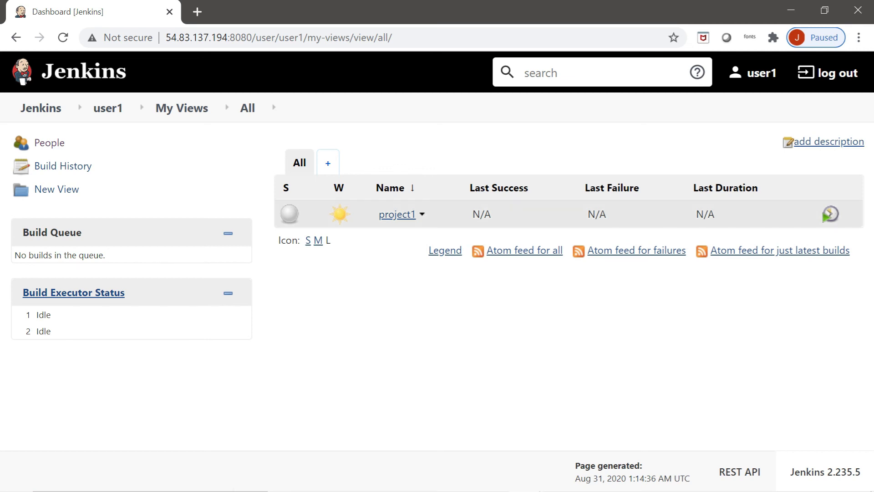
Step: As user1, review all sections of project1's configuration and save it unchanged
left_click(397, 214)
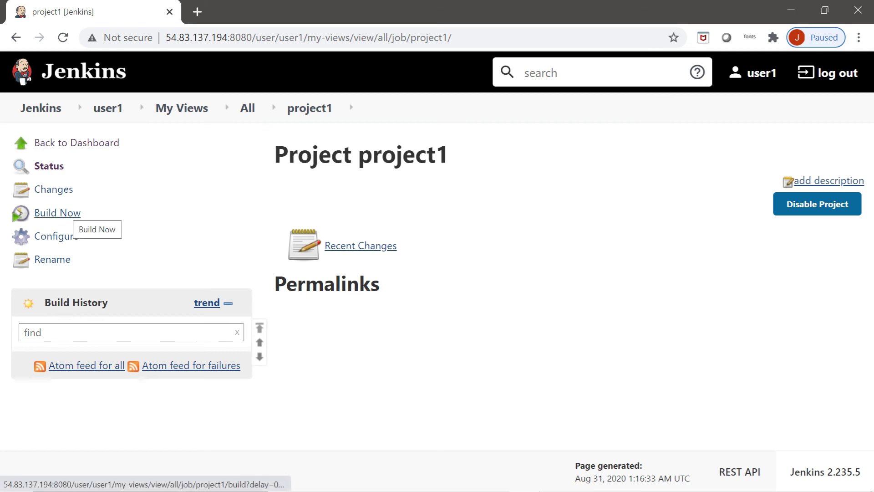
left_click(56, 236)
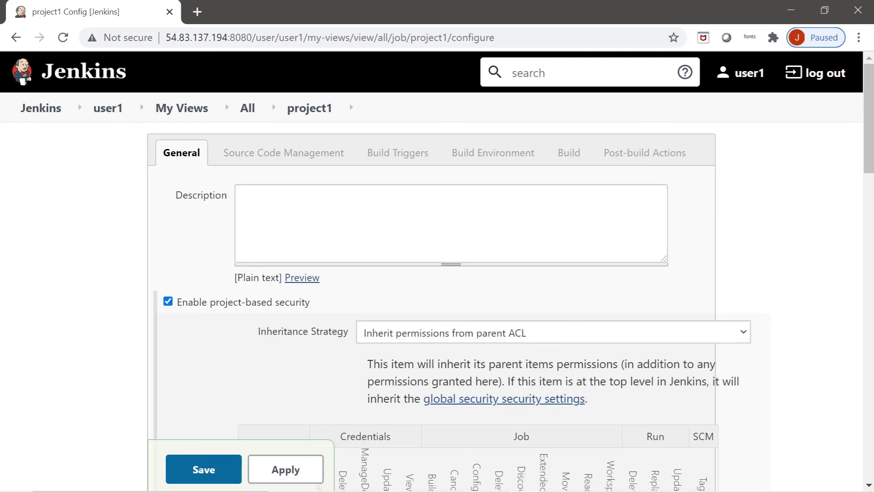
scroll(437, 273, "down", 10)
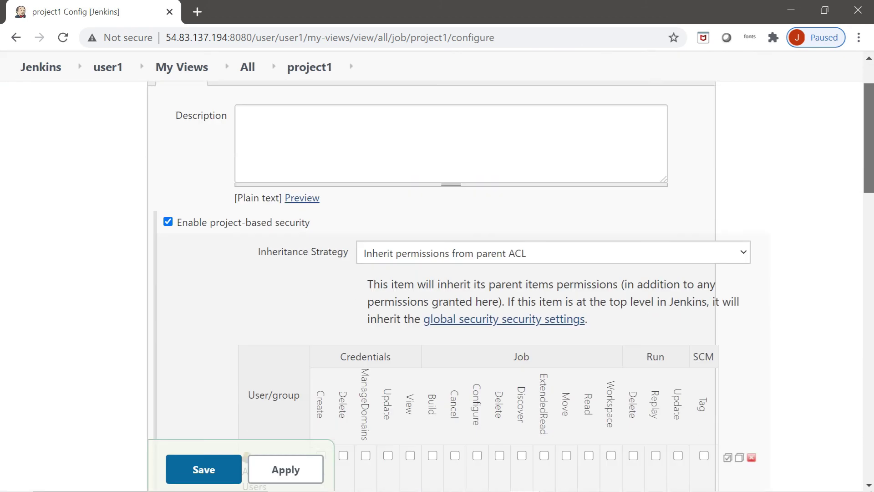
scroll(437, 273, "down", 5)
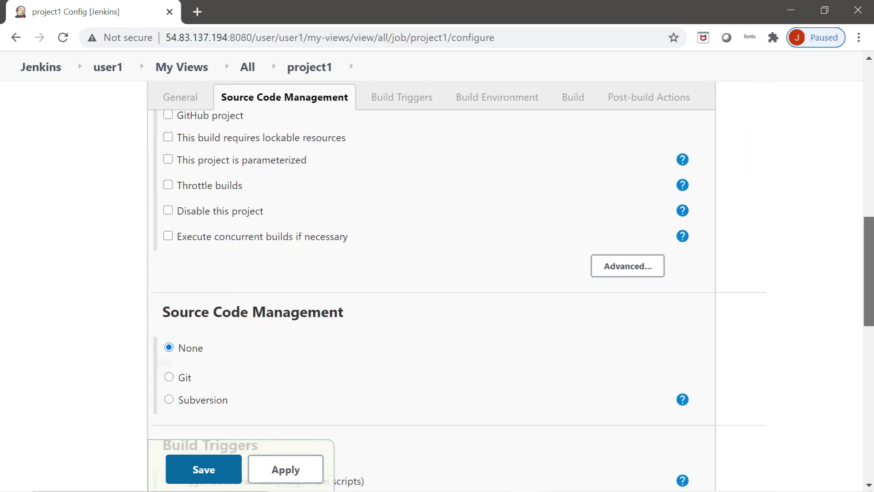
scroll(437, 273, "down", 7)
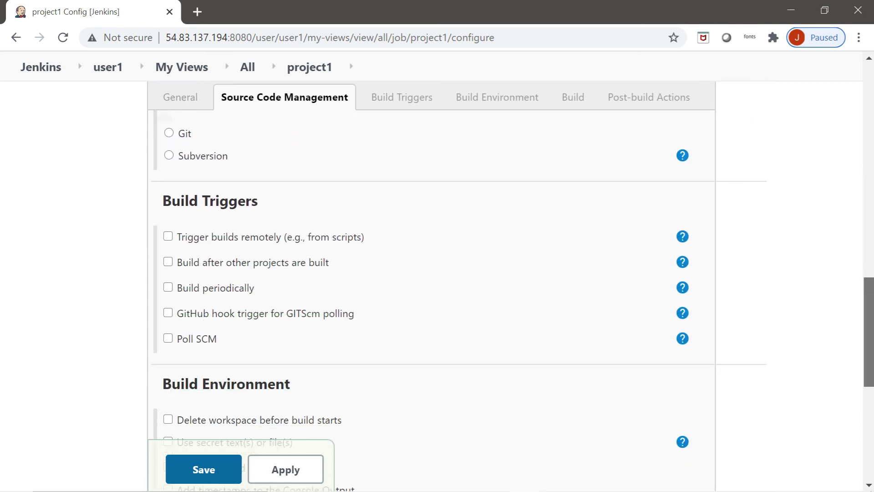
scroll(437, 273, "down", 4)
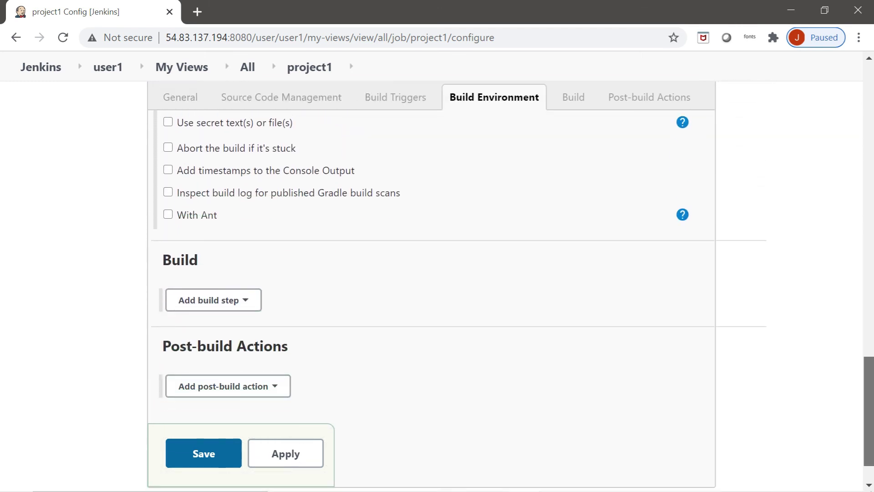
scroll(437, 273, "up", 15)
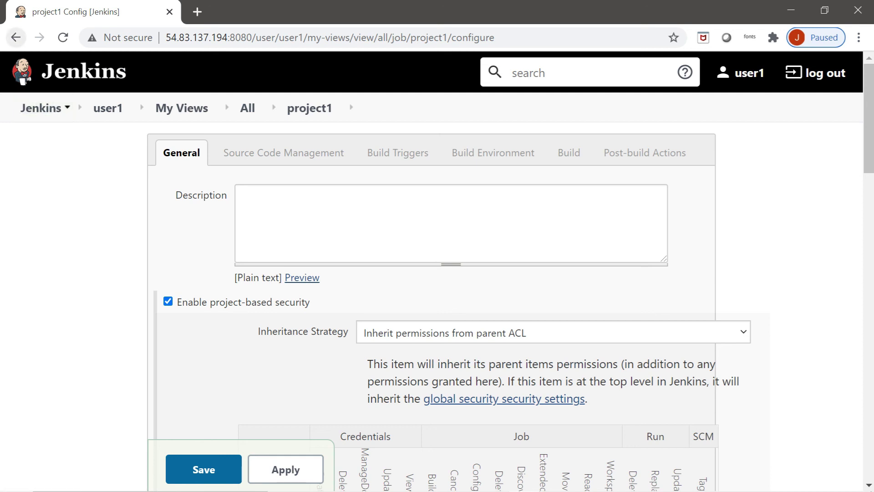
left_click(204, 469)
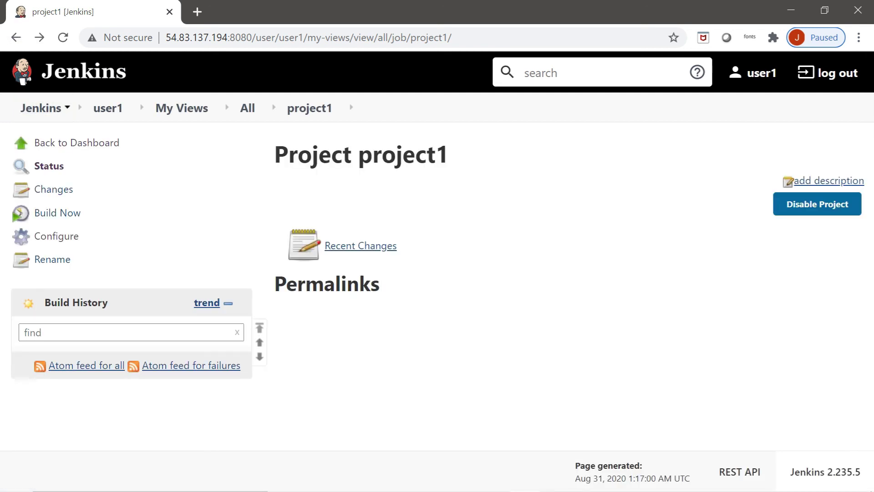
Step: Build project1 and confirm build #1's console output ends with Finished: SUCCESS
left_click(69, 213)
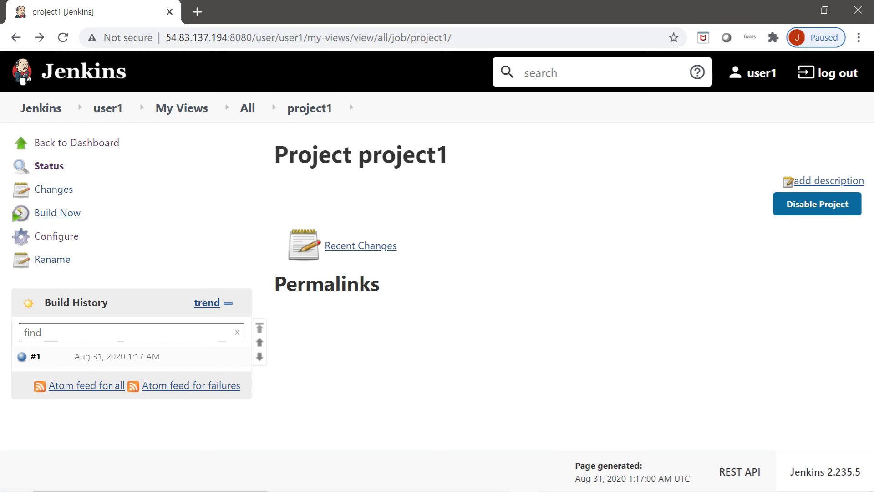
left_click(22, 357)
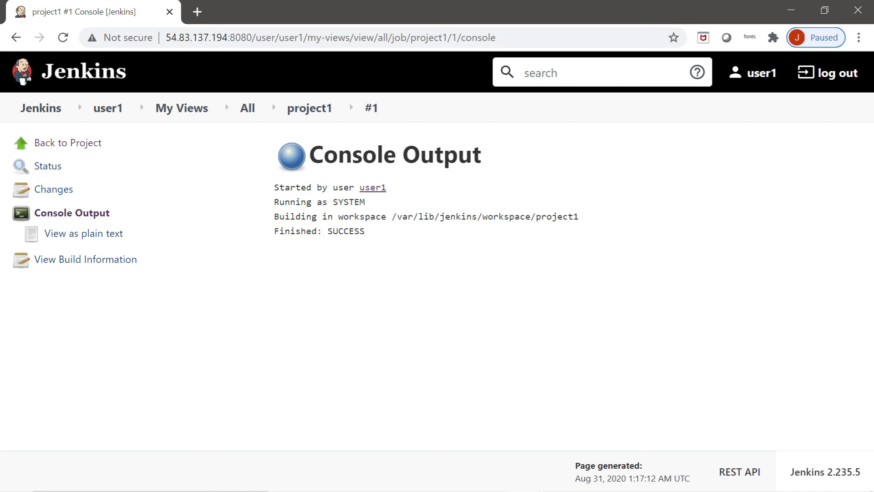
left_click_drag(274, 231, 365, 231)
left_click_drag(472, 216, 579, 216)
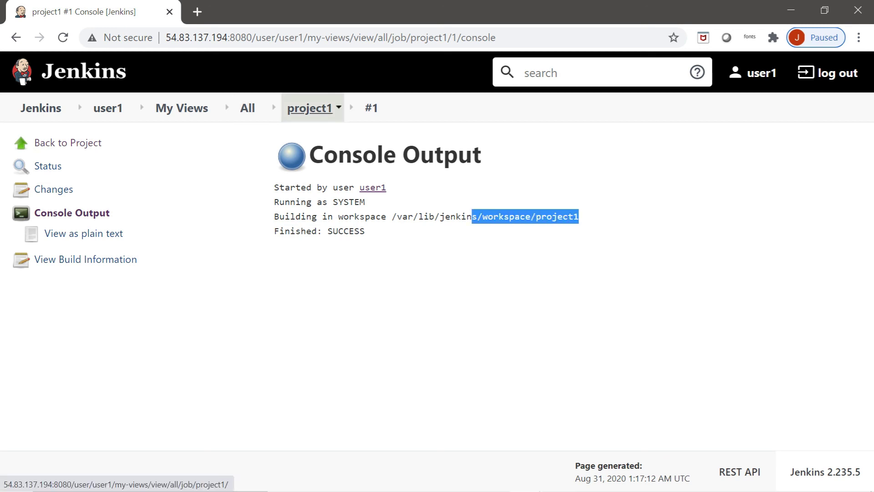
left_click(310, 108)
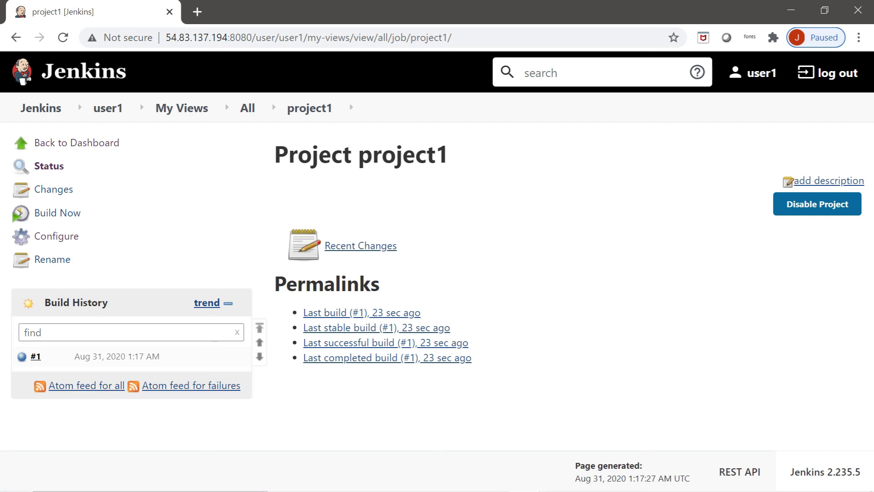
key("alt+Left")
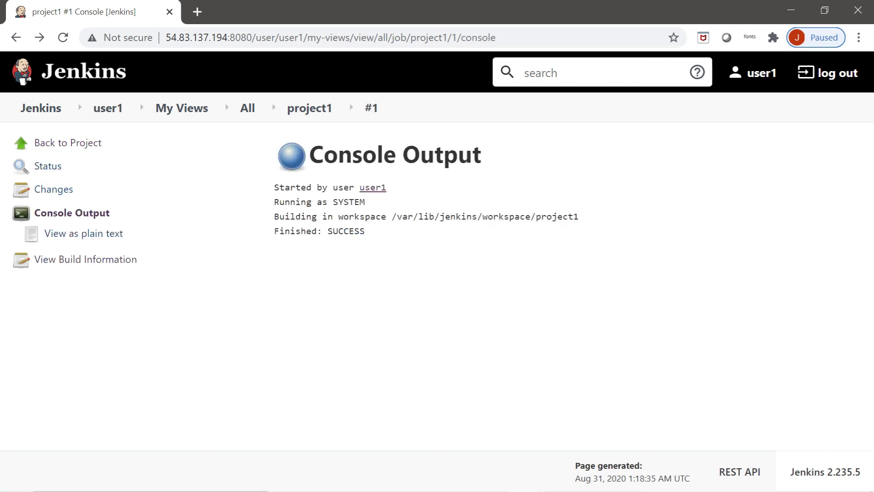